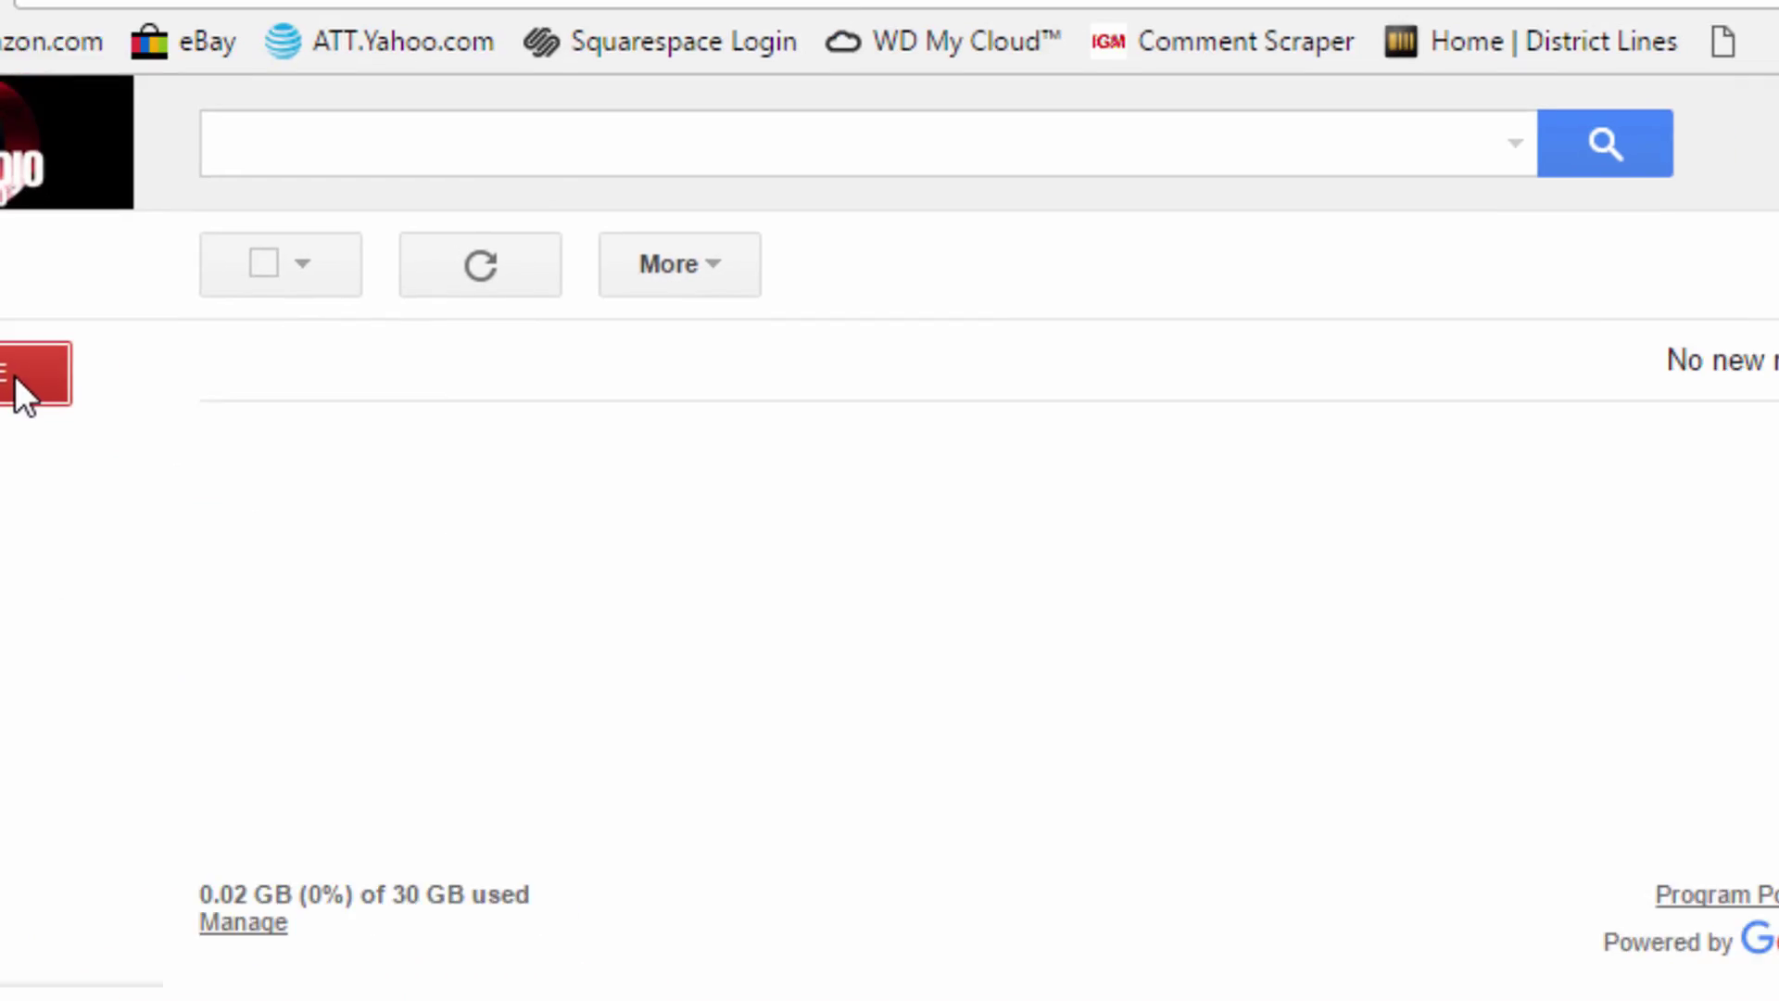
Compose a new message to a suggested saved contact with subject 'test', then open the Drive picker
click(291, 535)
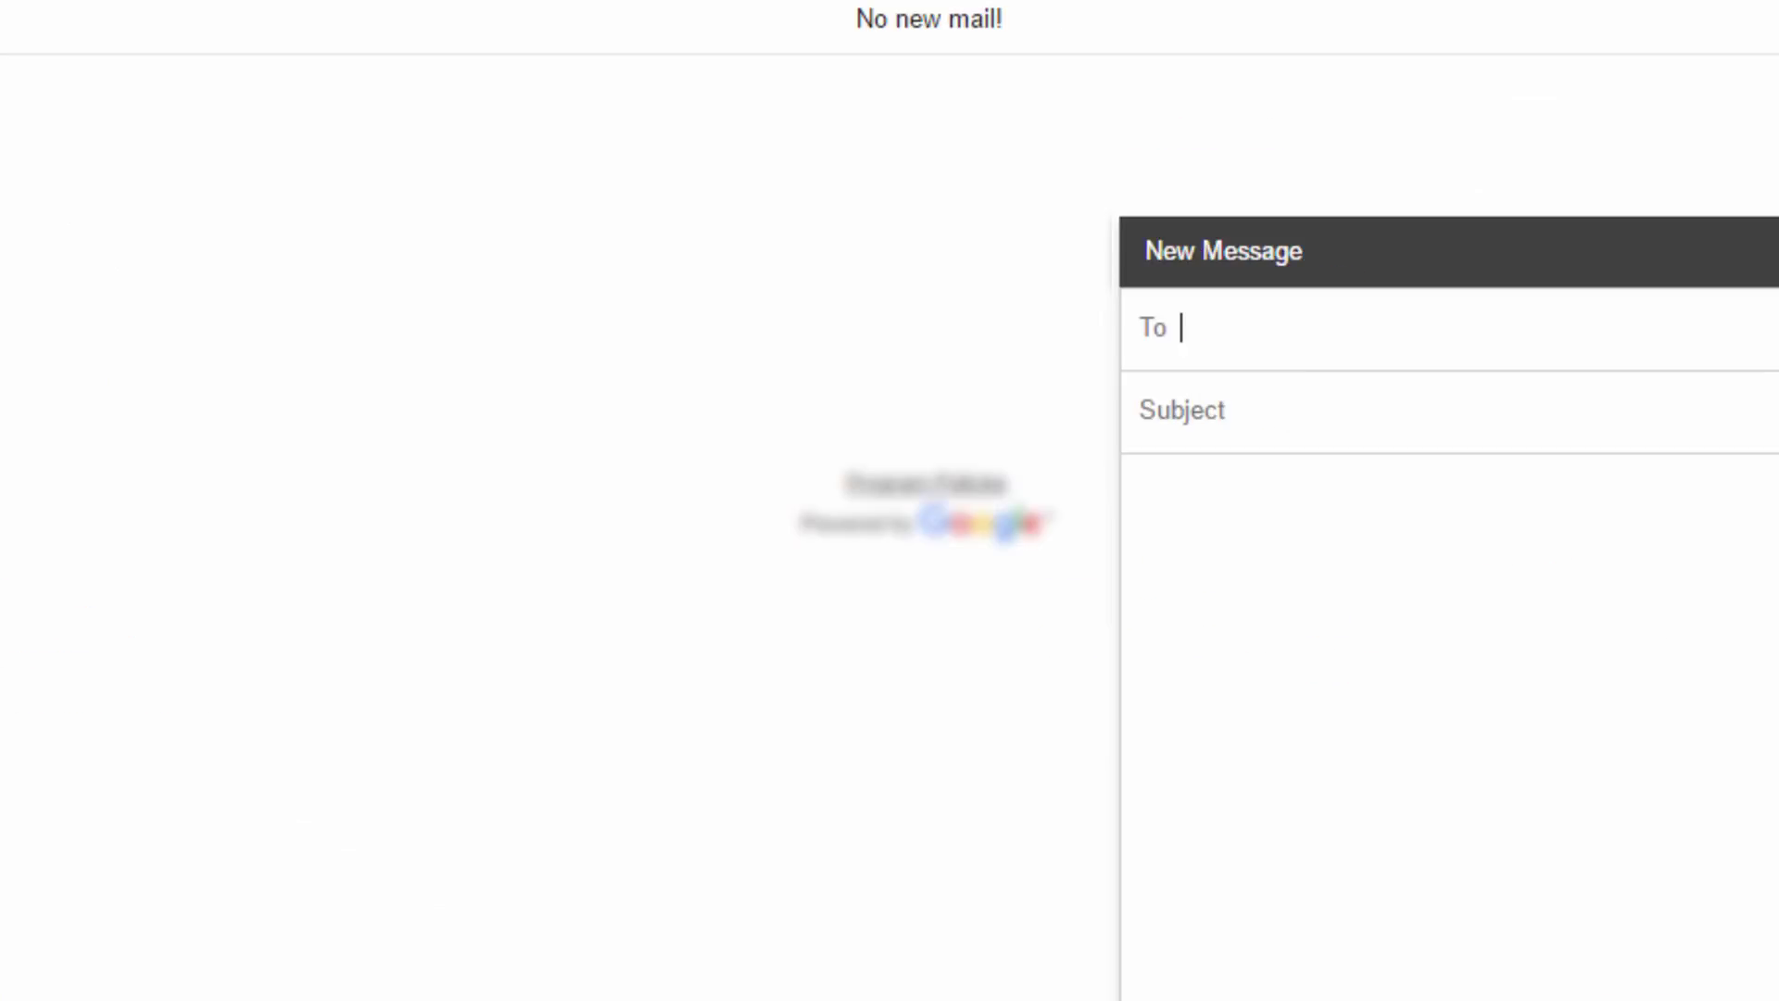
text(jo)
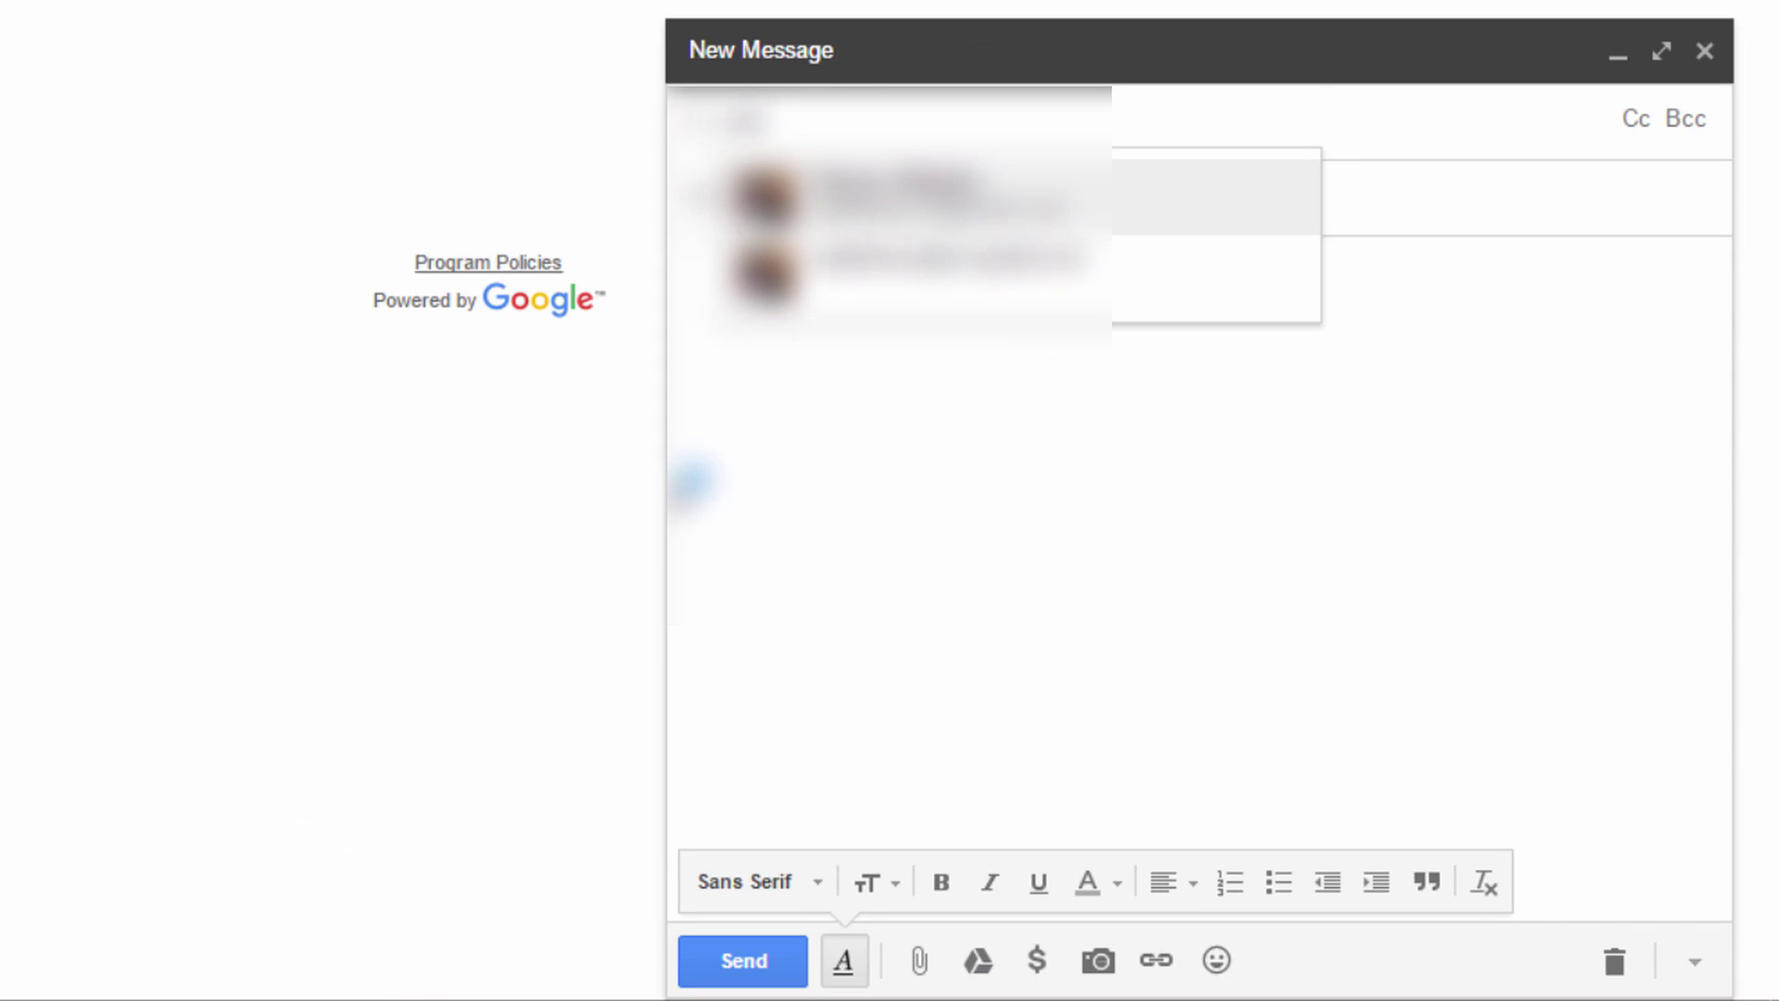
key(Down)
key(Return)
key(Tab)
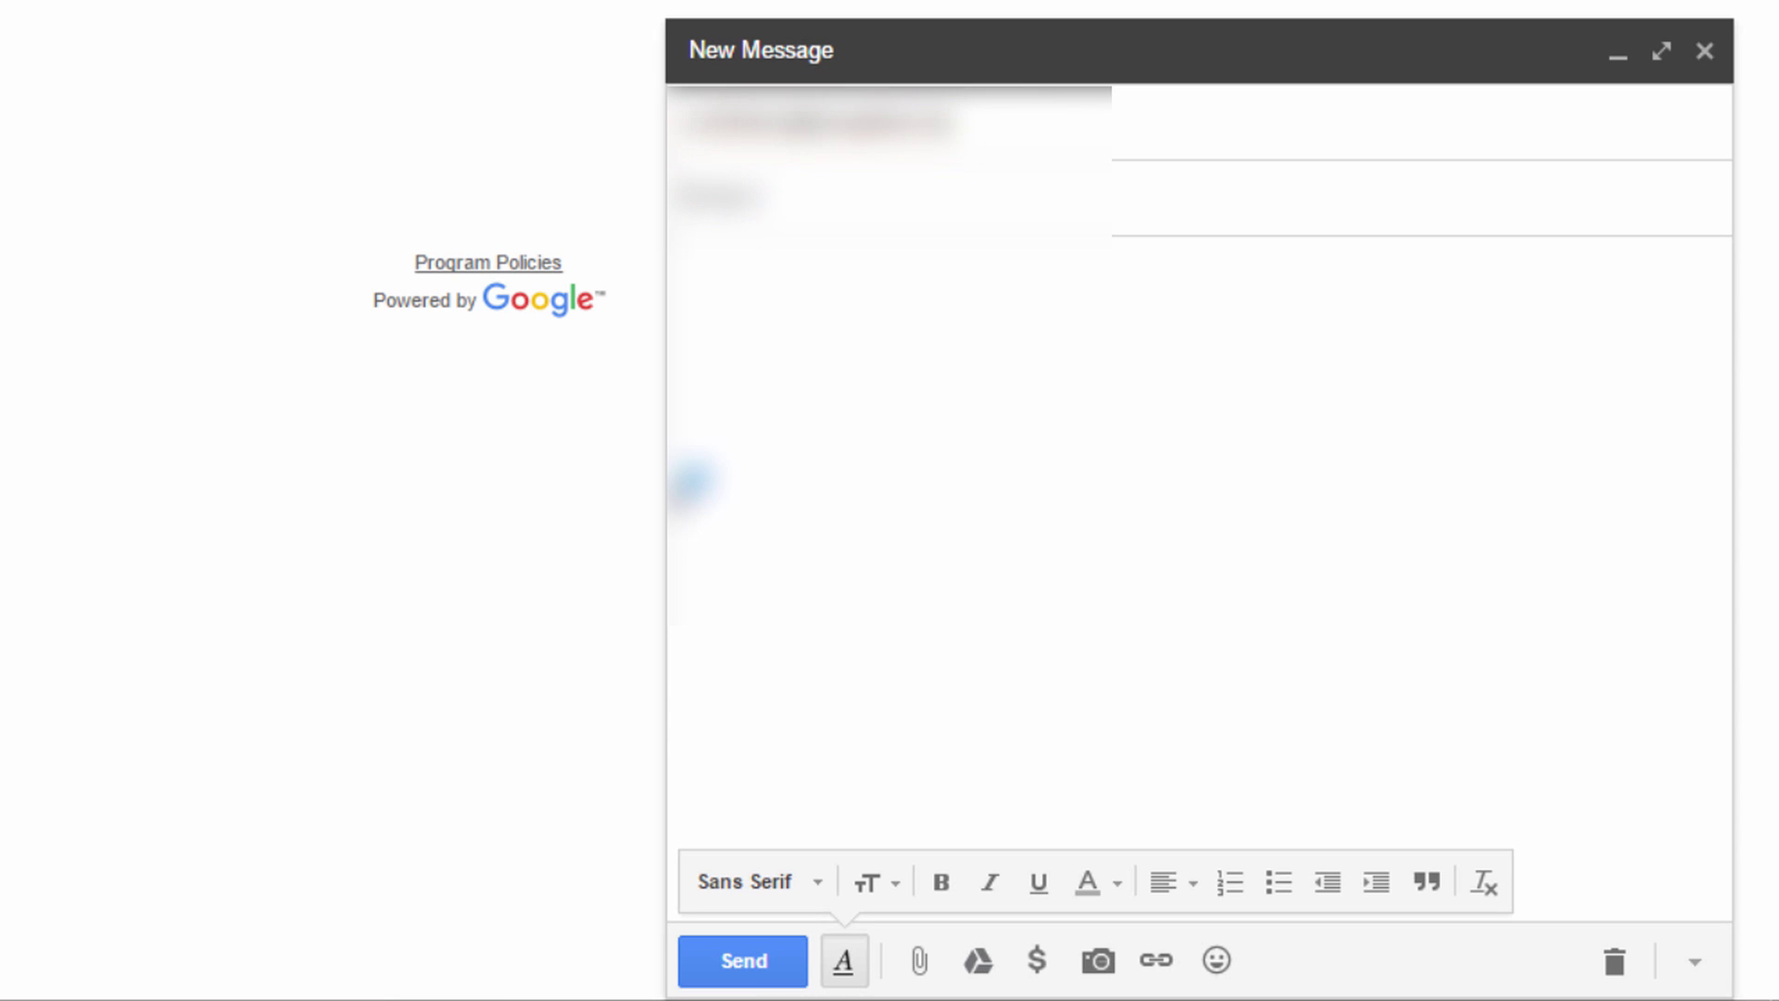
text(test)
key(Tab)
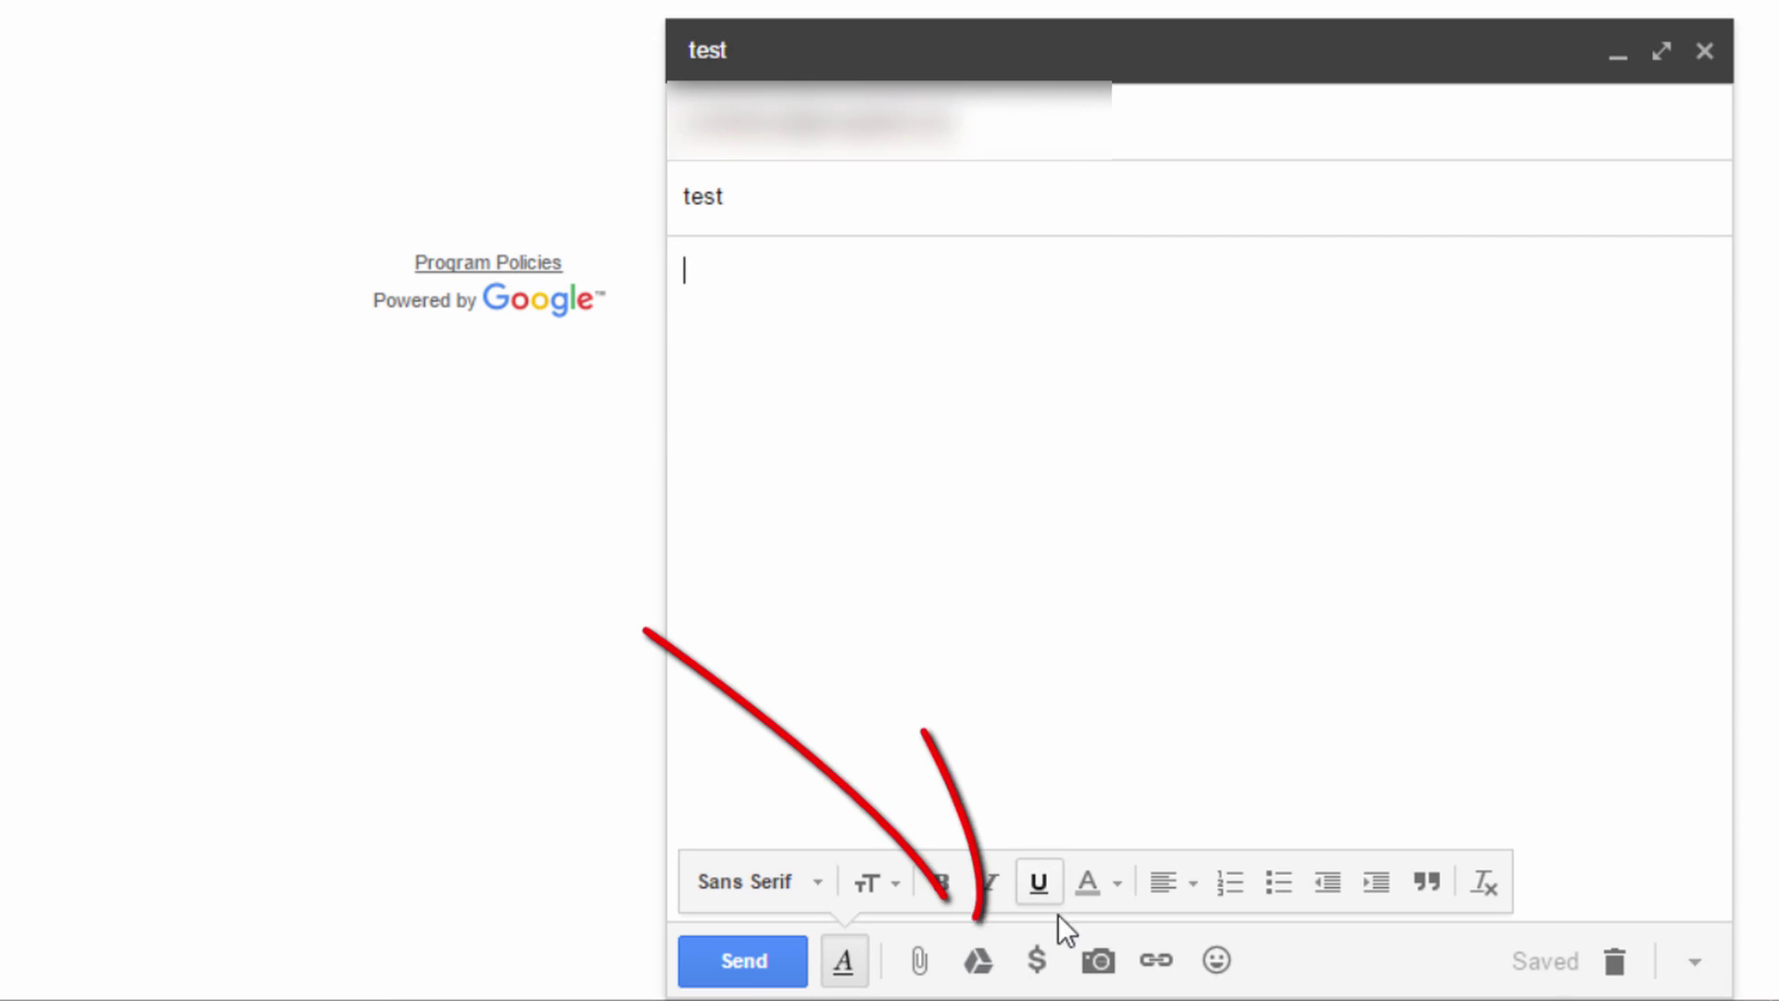
click(978, 964)
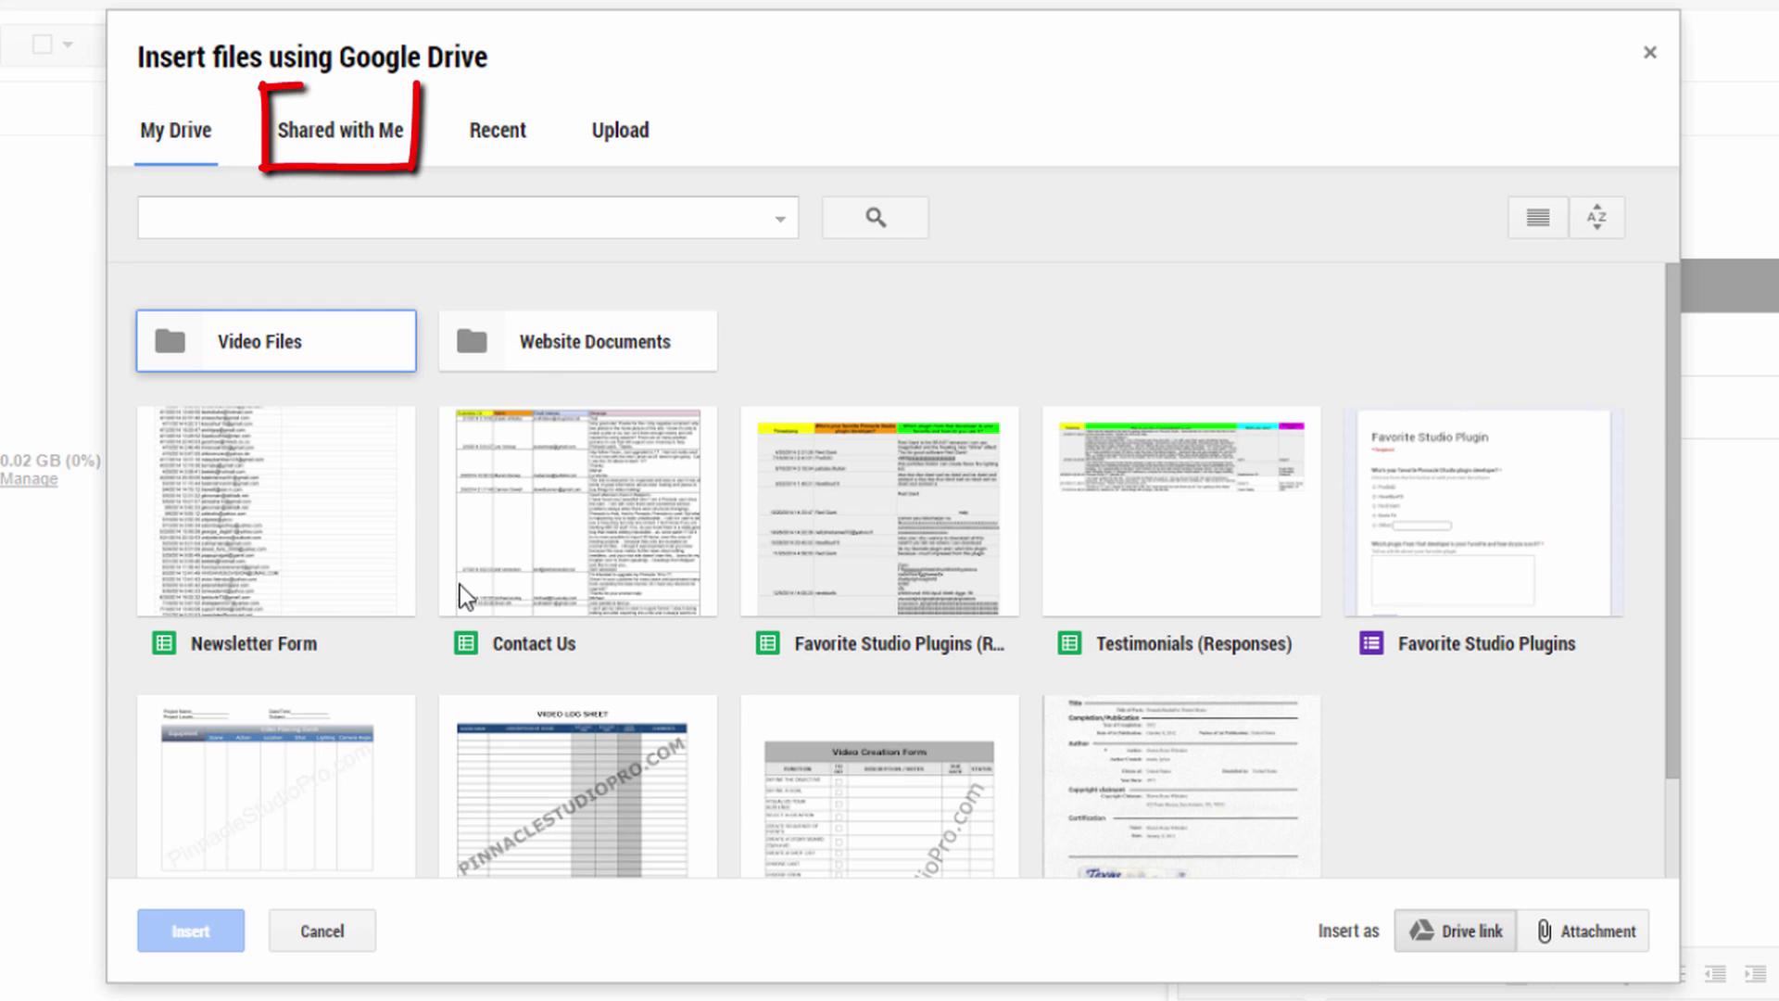
Look through the Drive picker's Shared with me, Recent and Upload tabs, then return to My Drive
click(369, 147)
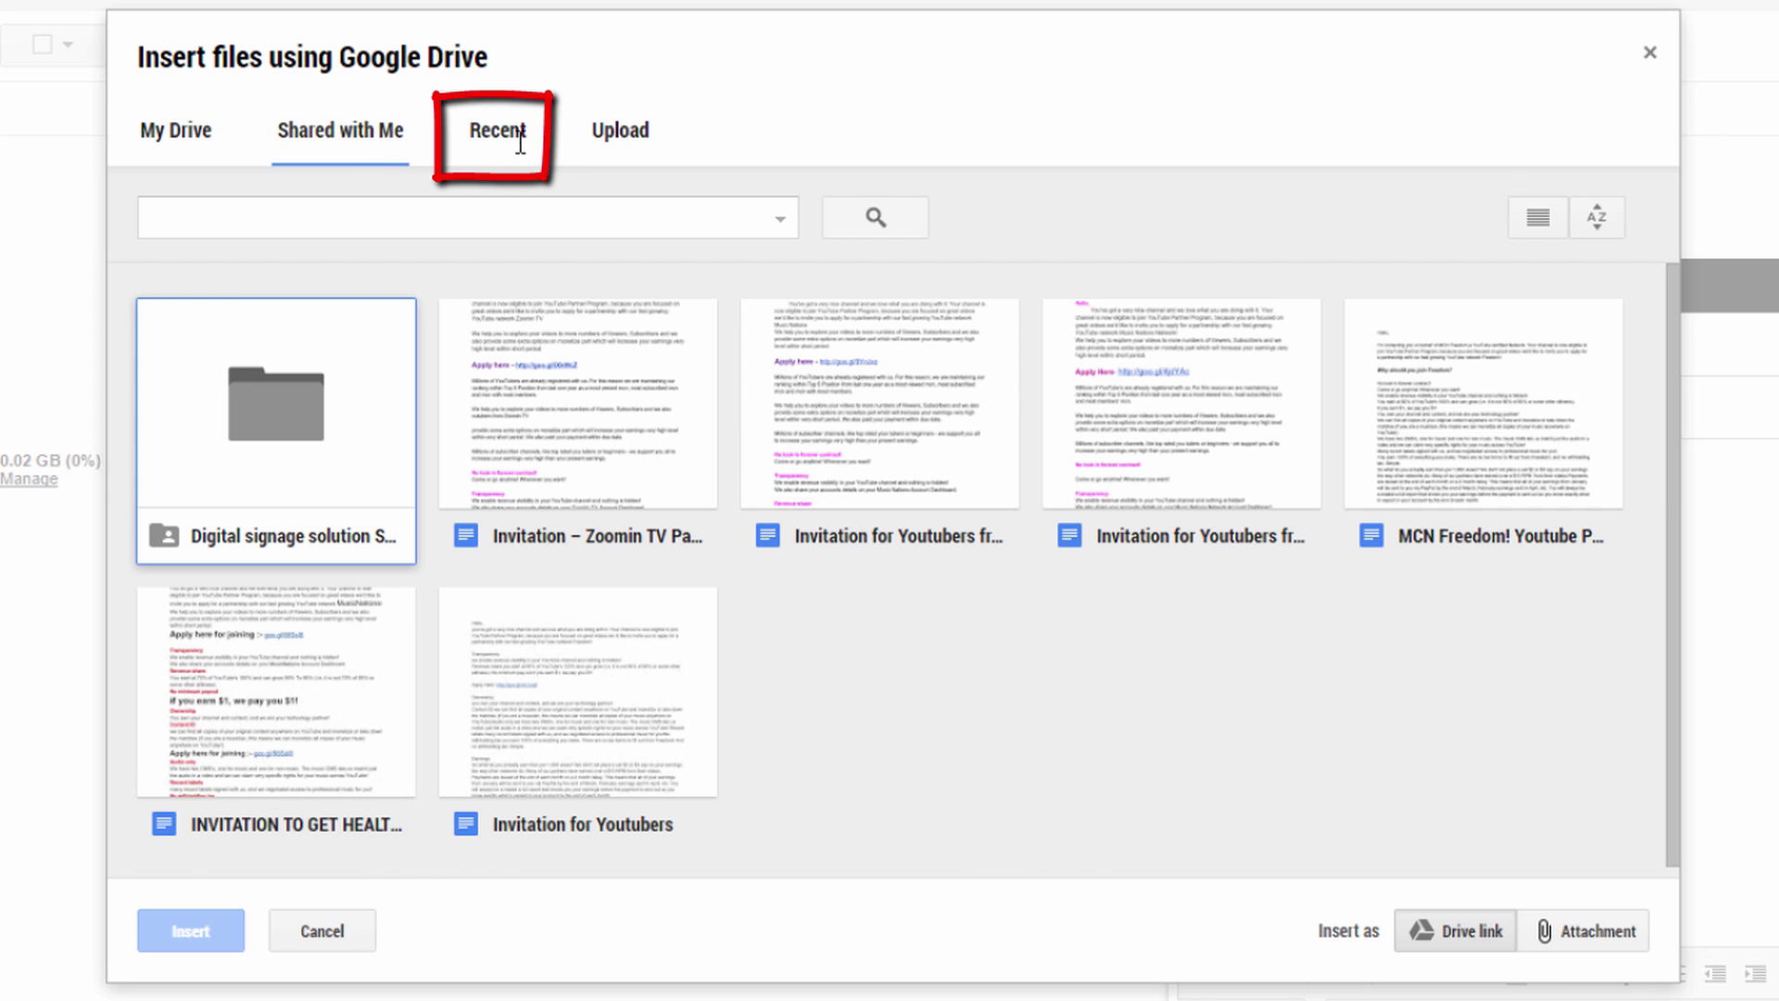
click(490, 147)
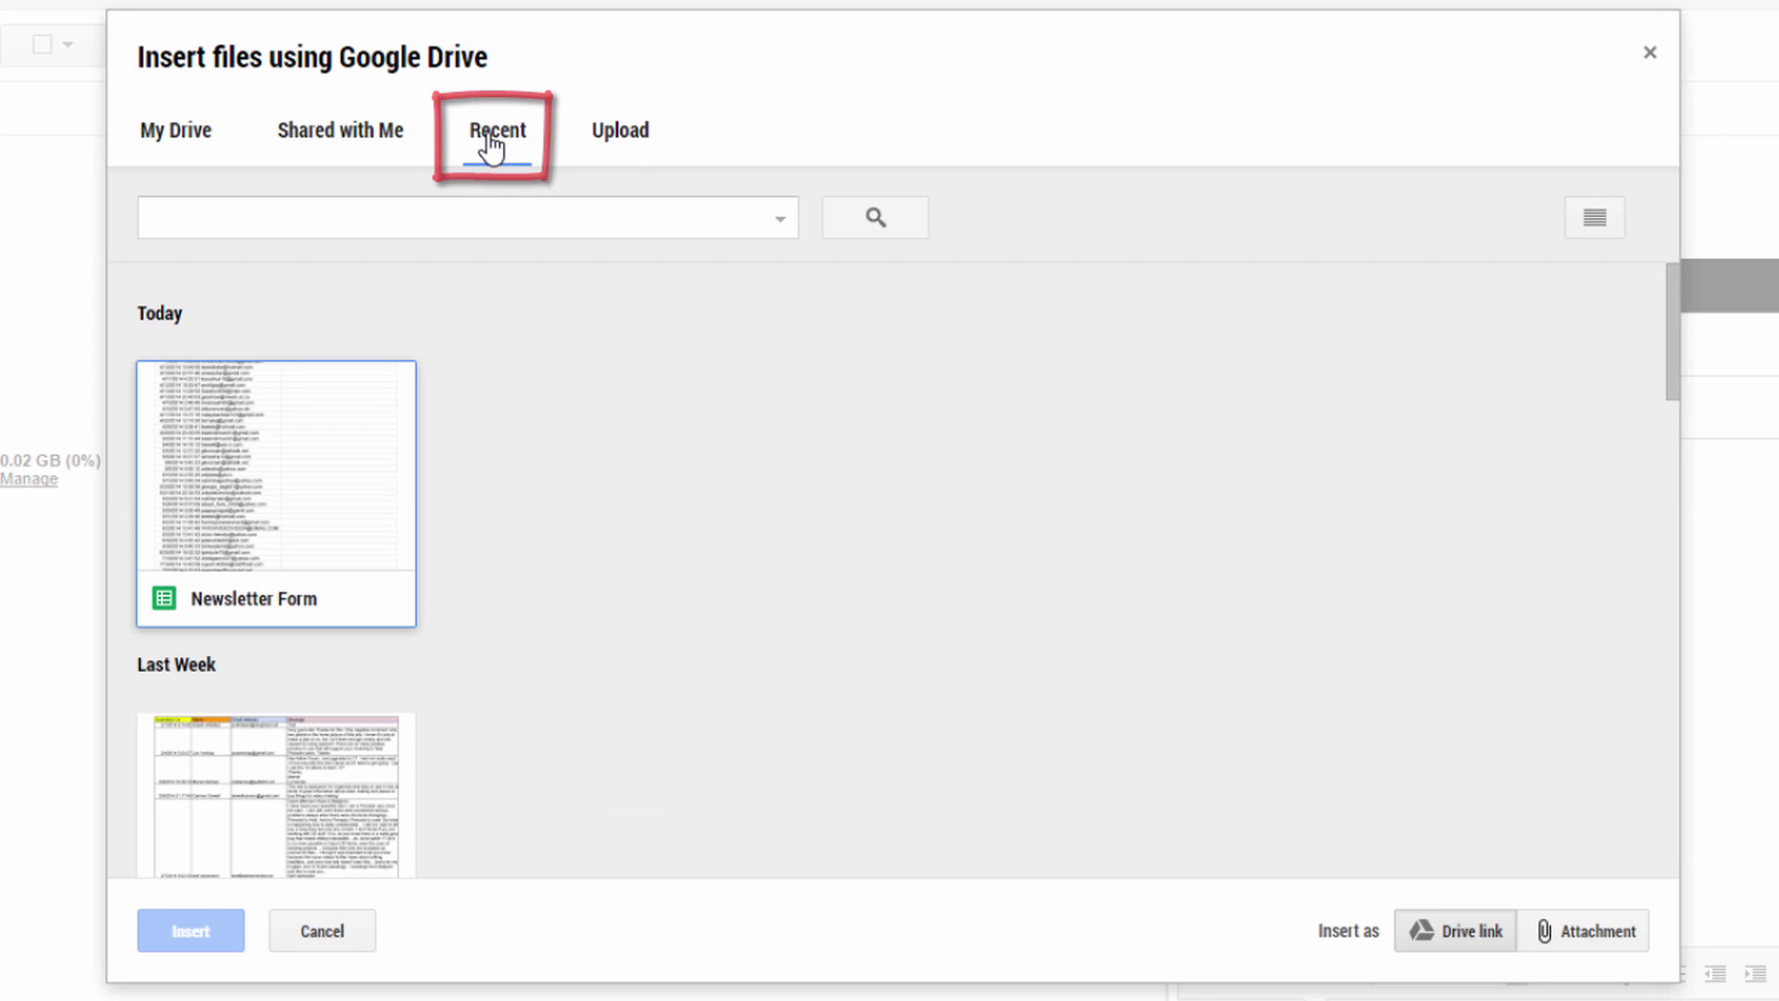
click(646, 147)
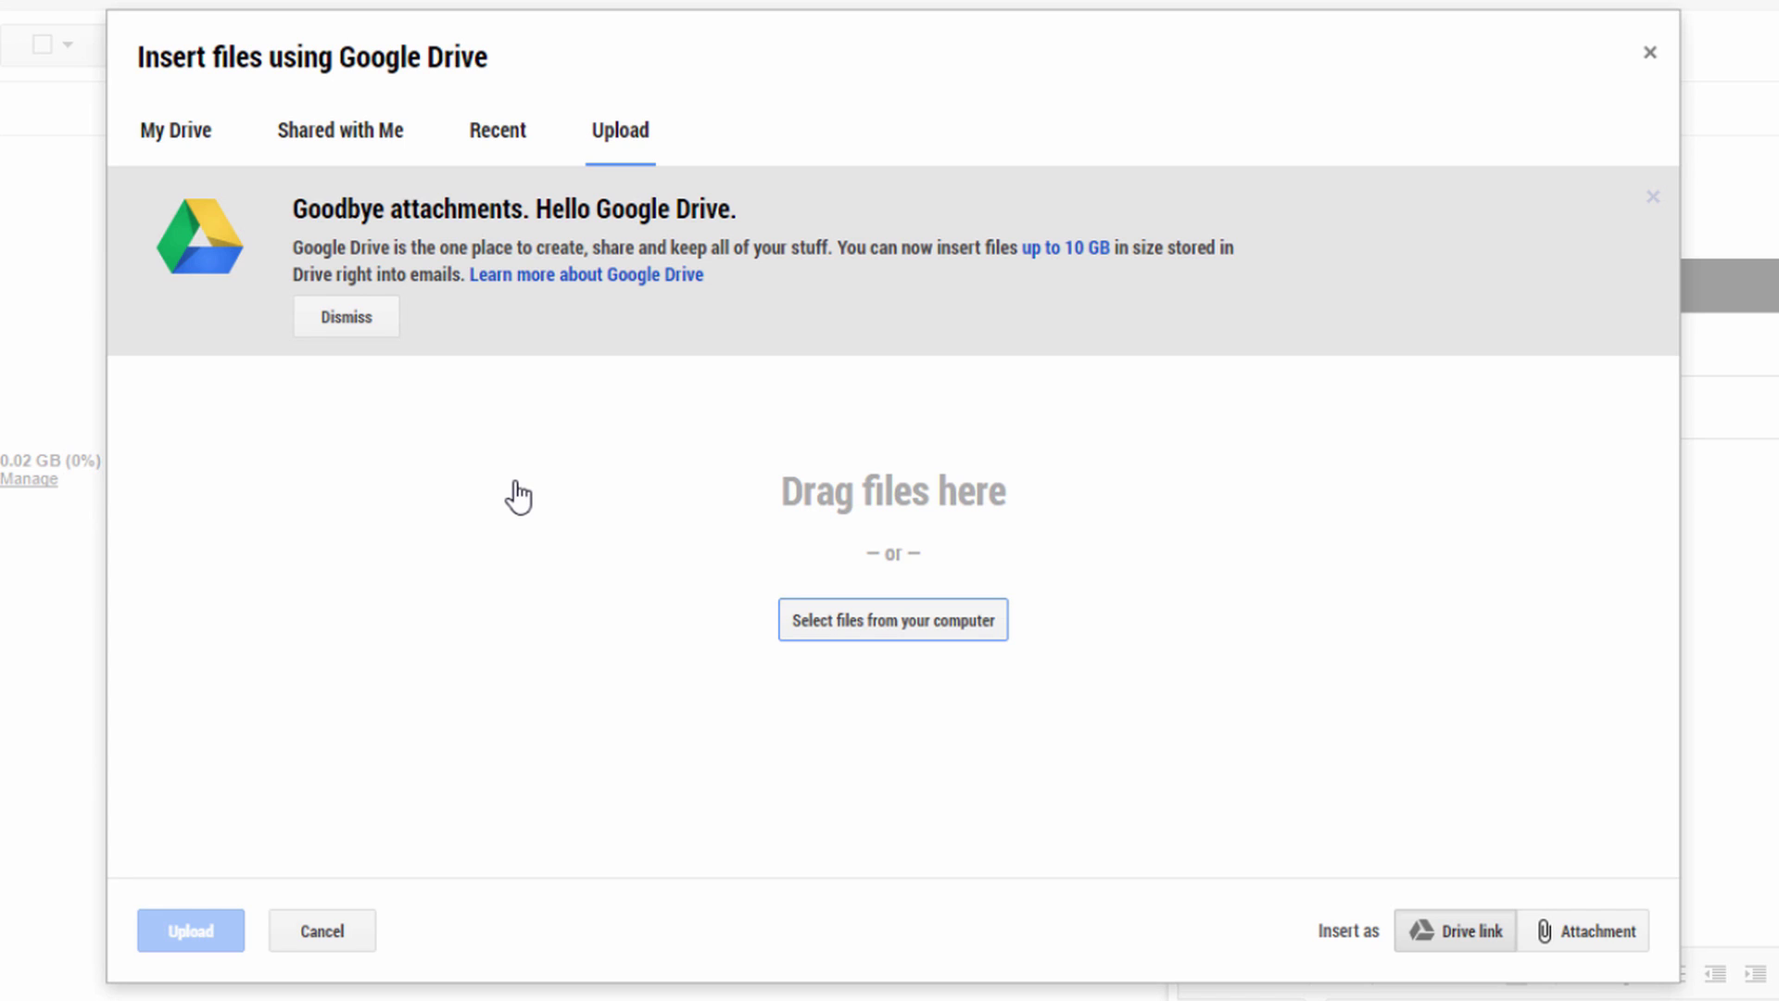
click(183, 138)
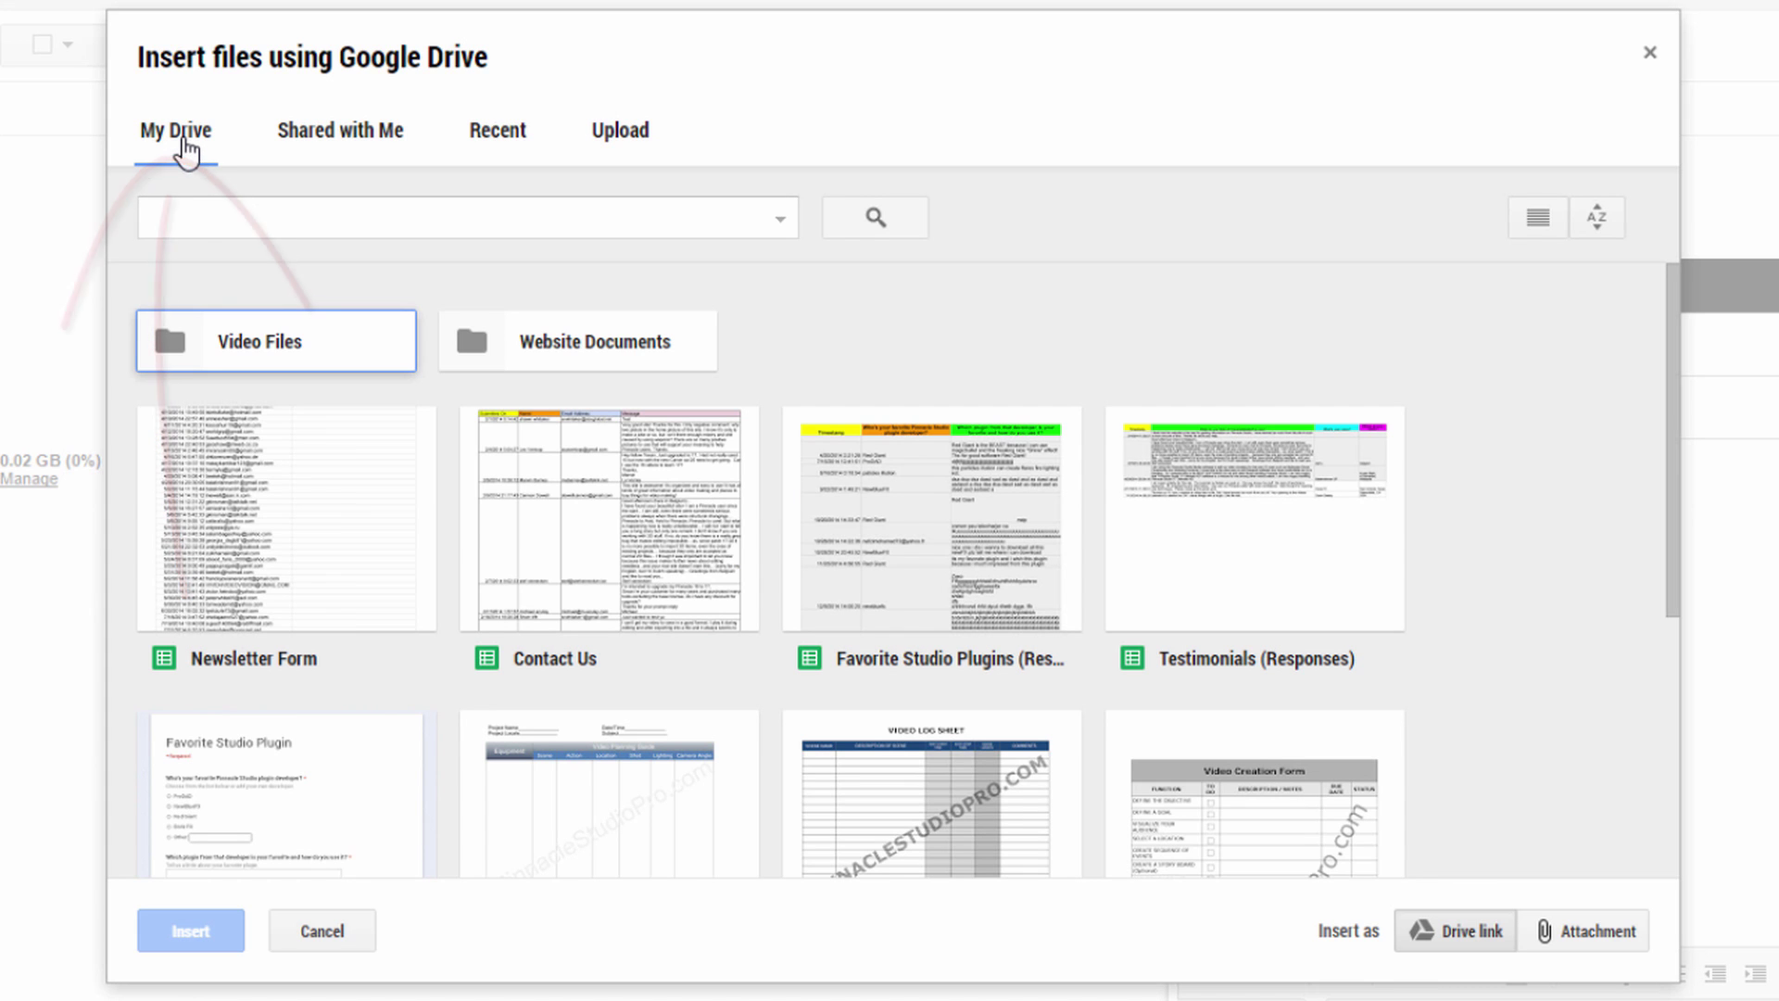
Insert the Newsletter Form spreadsheet as a Drive link, not an attachment, after comparing insert options
click(297, 581)
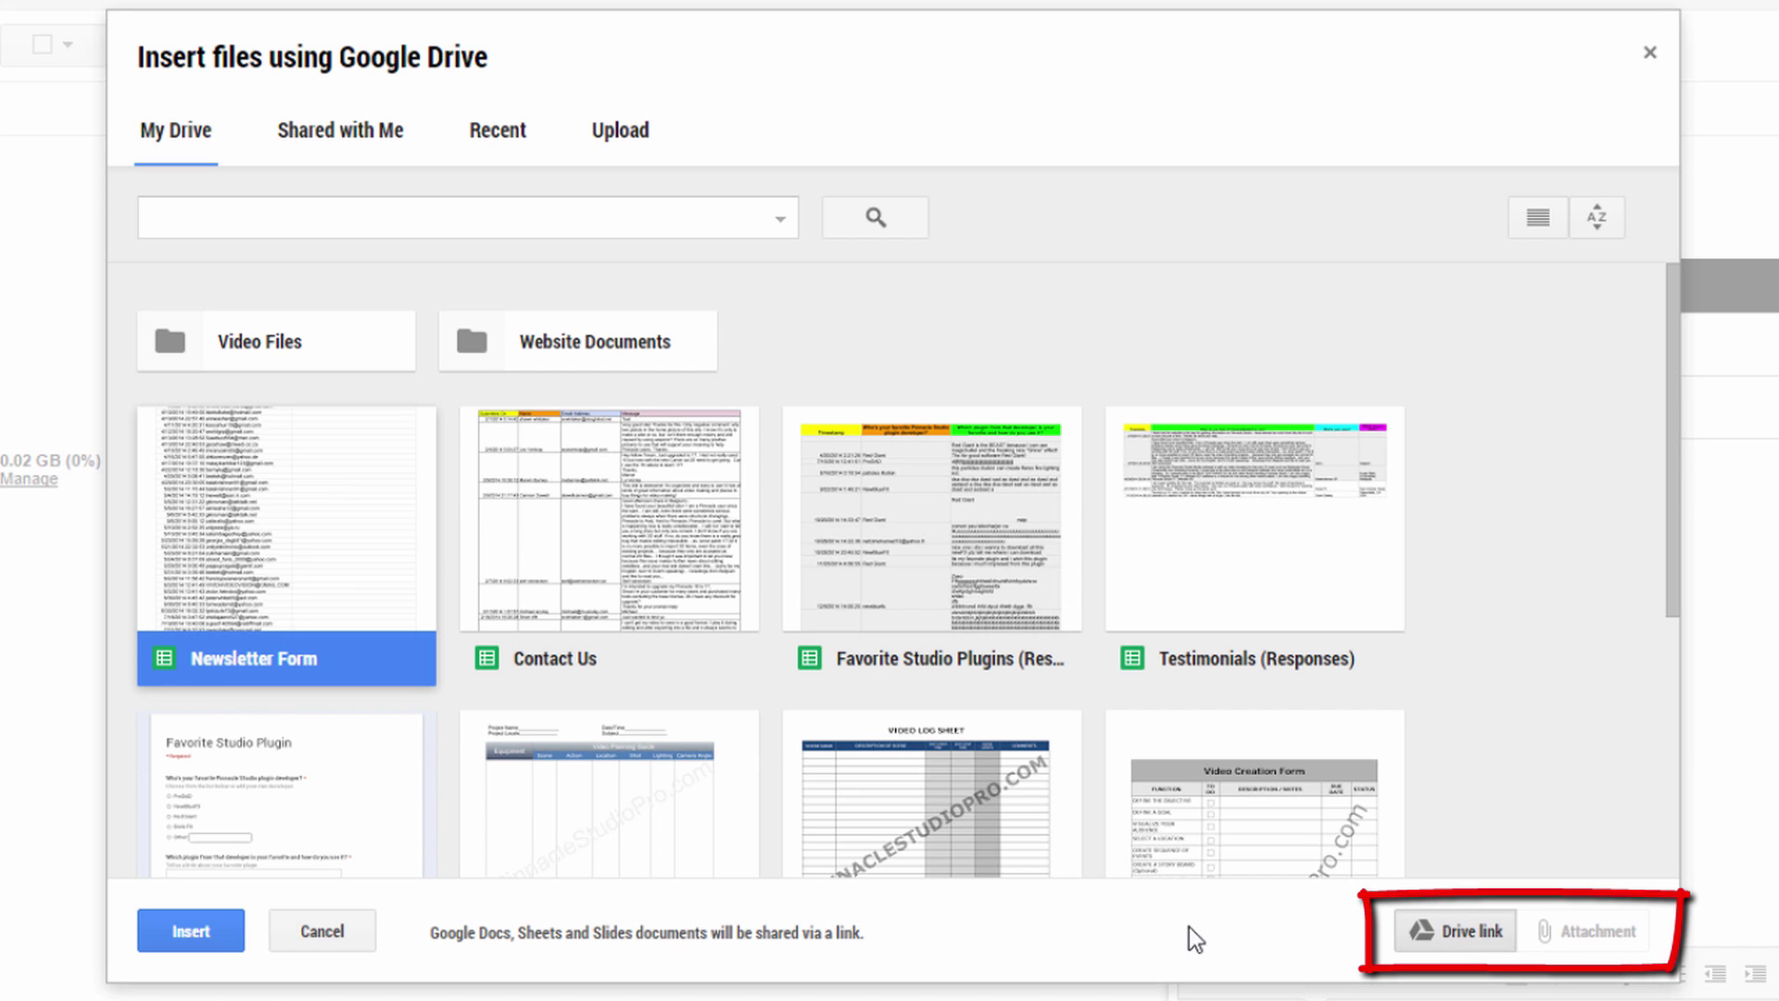
click(614, 810)
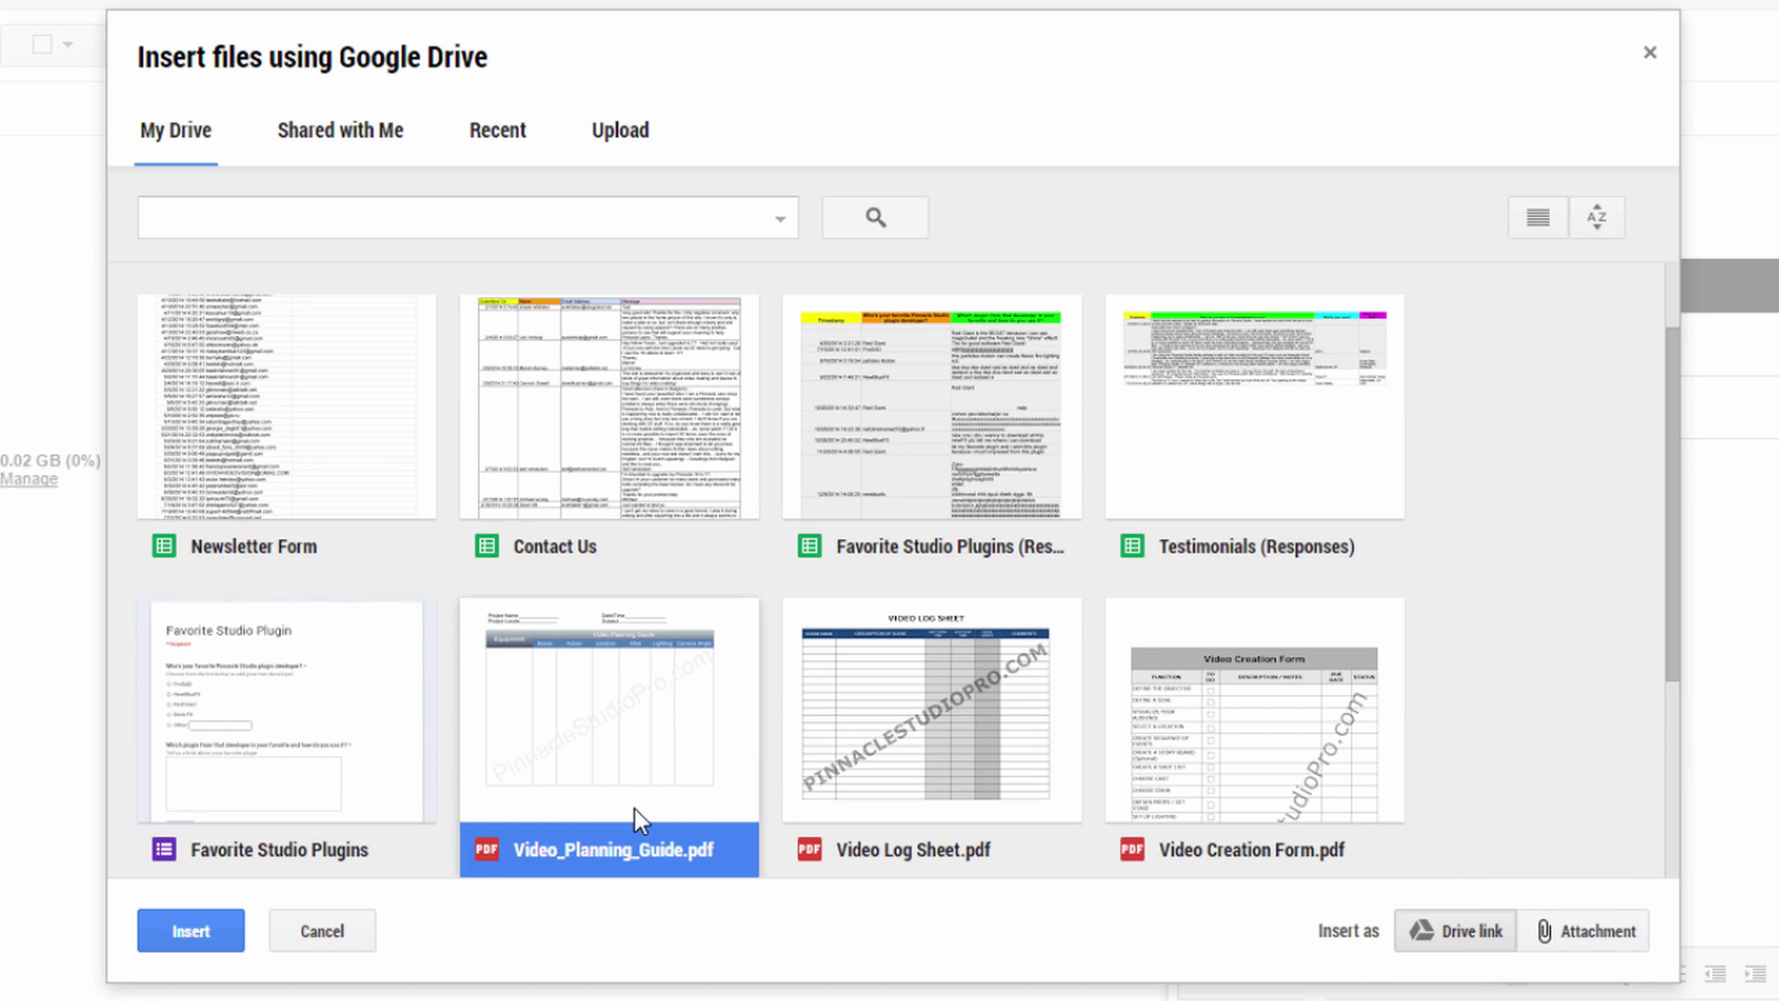
click(305, 491)
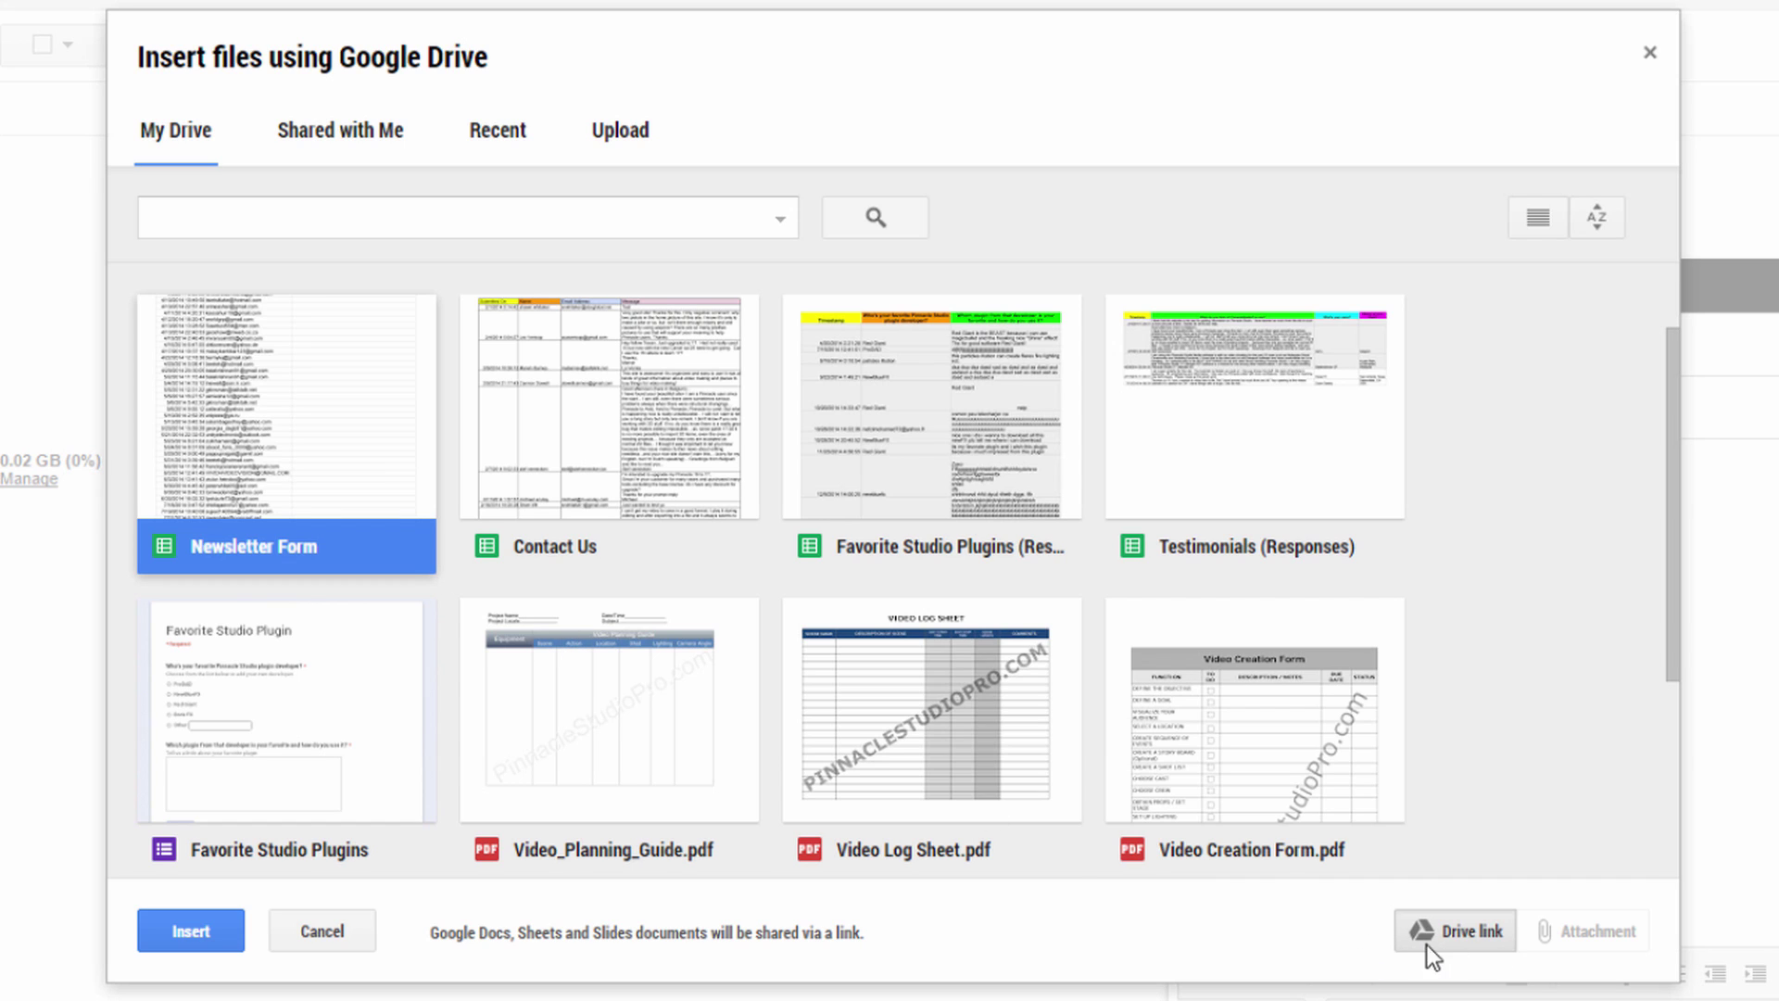
click(680, 731)
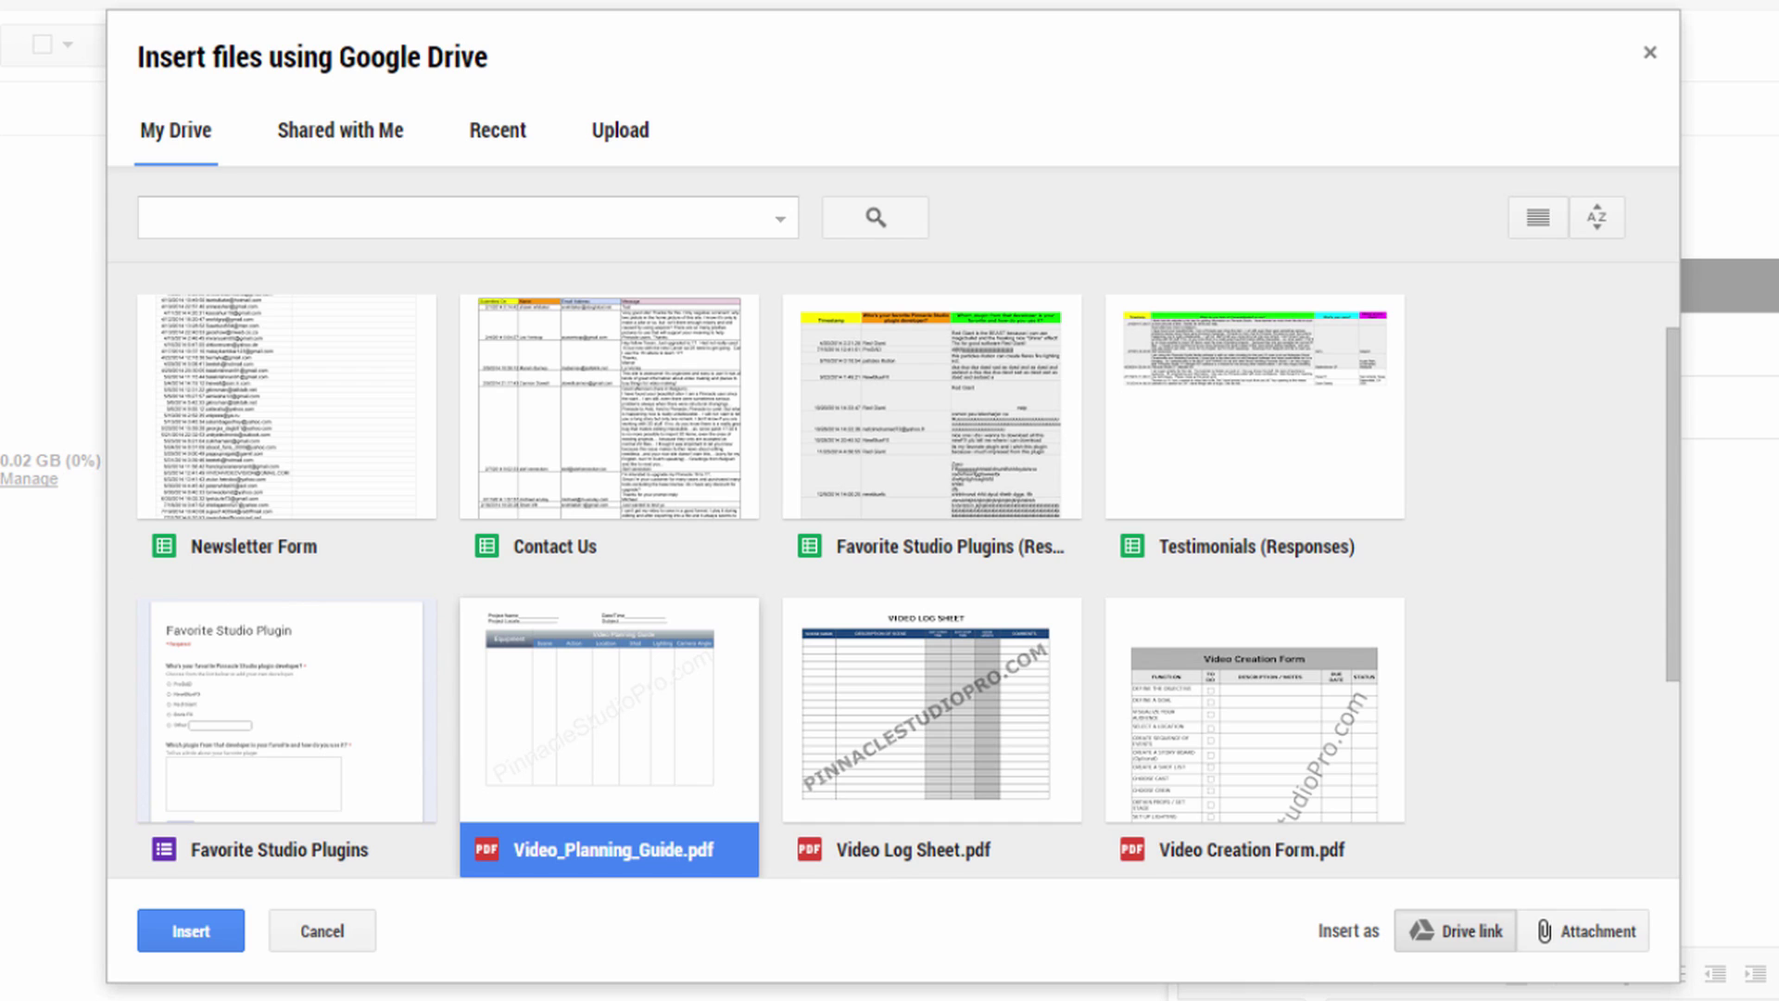
click(1594, 937)
click(1479, 938)
click(1617, 941)
click(1482, 927)
click(337, 431)
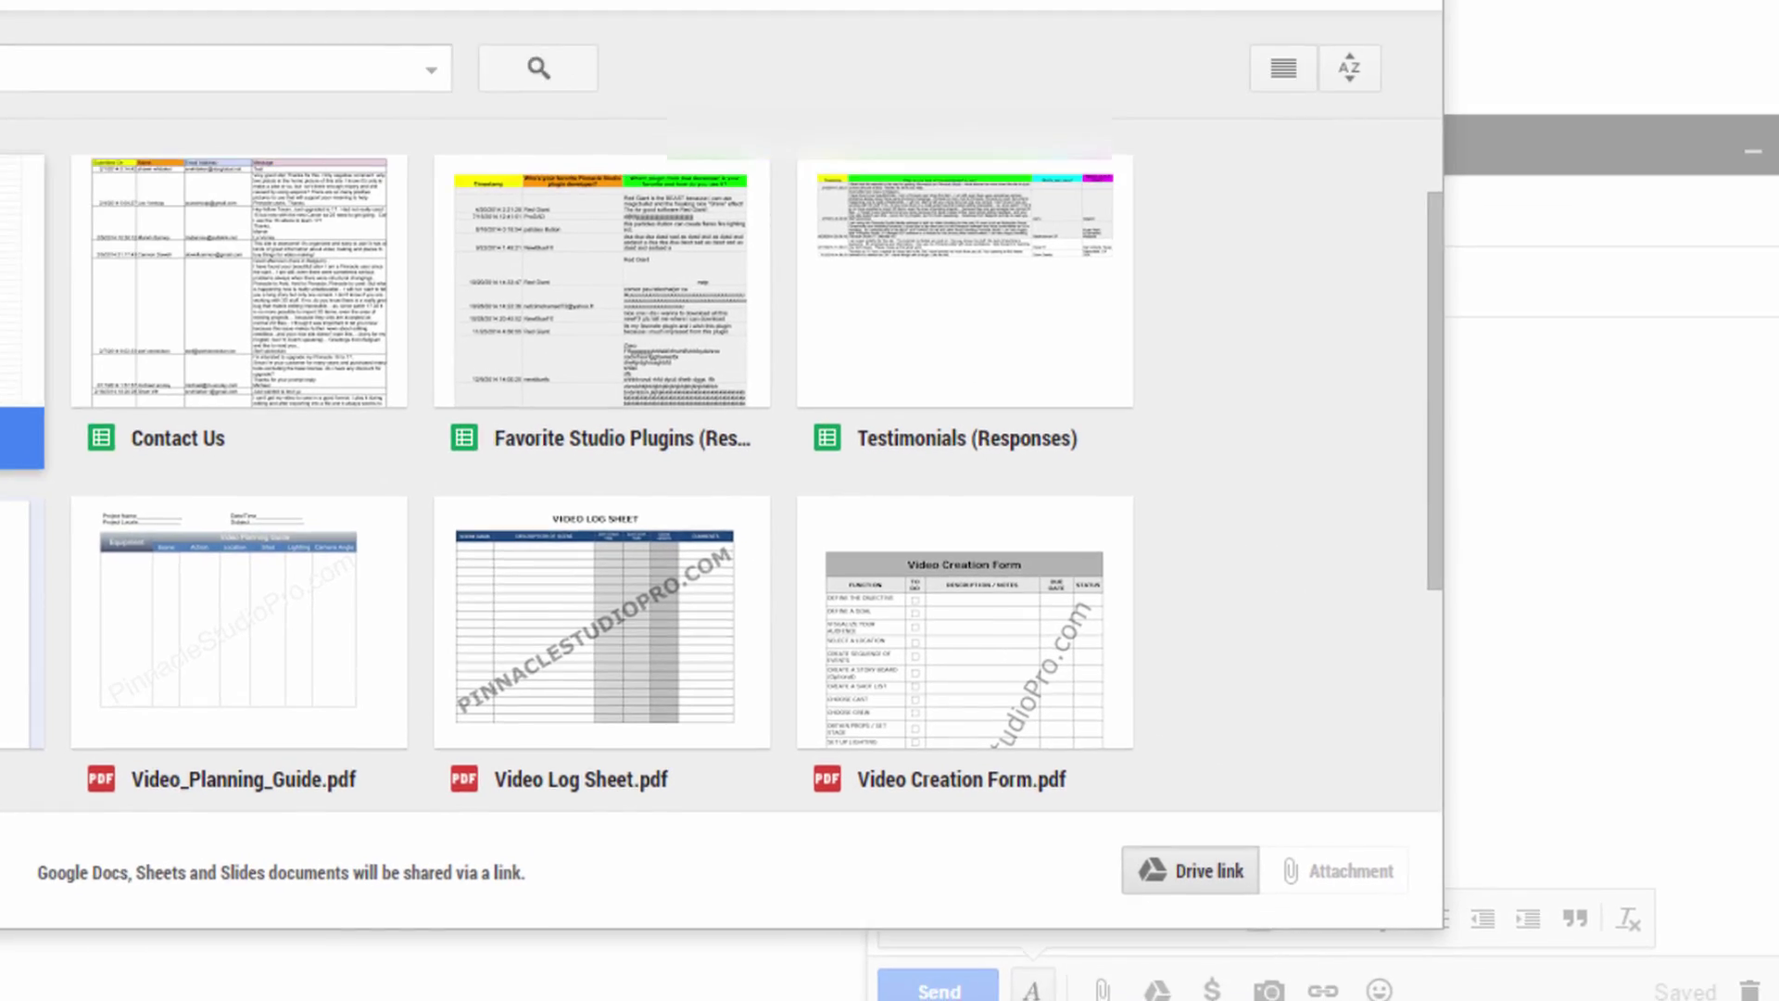
click(197, 932)
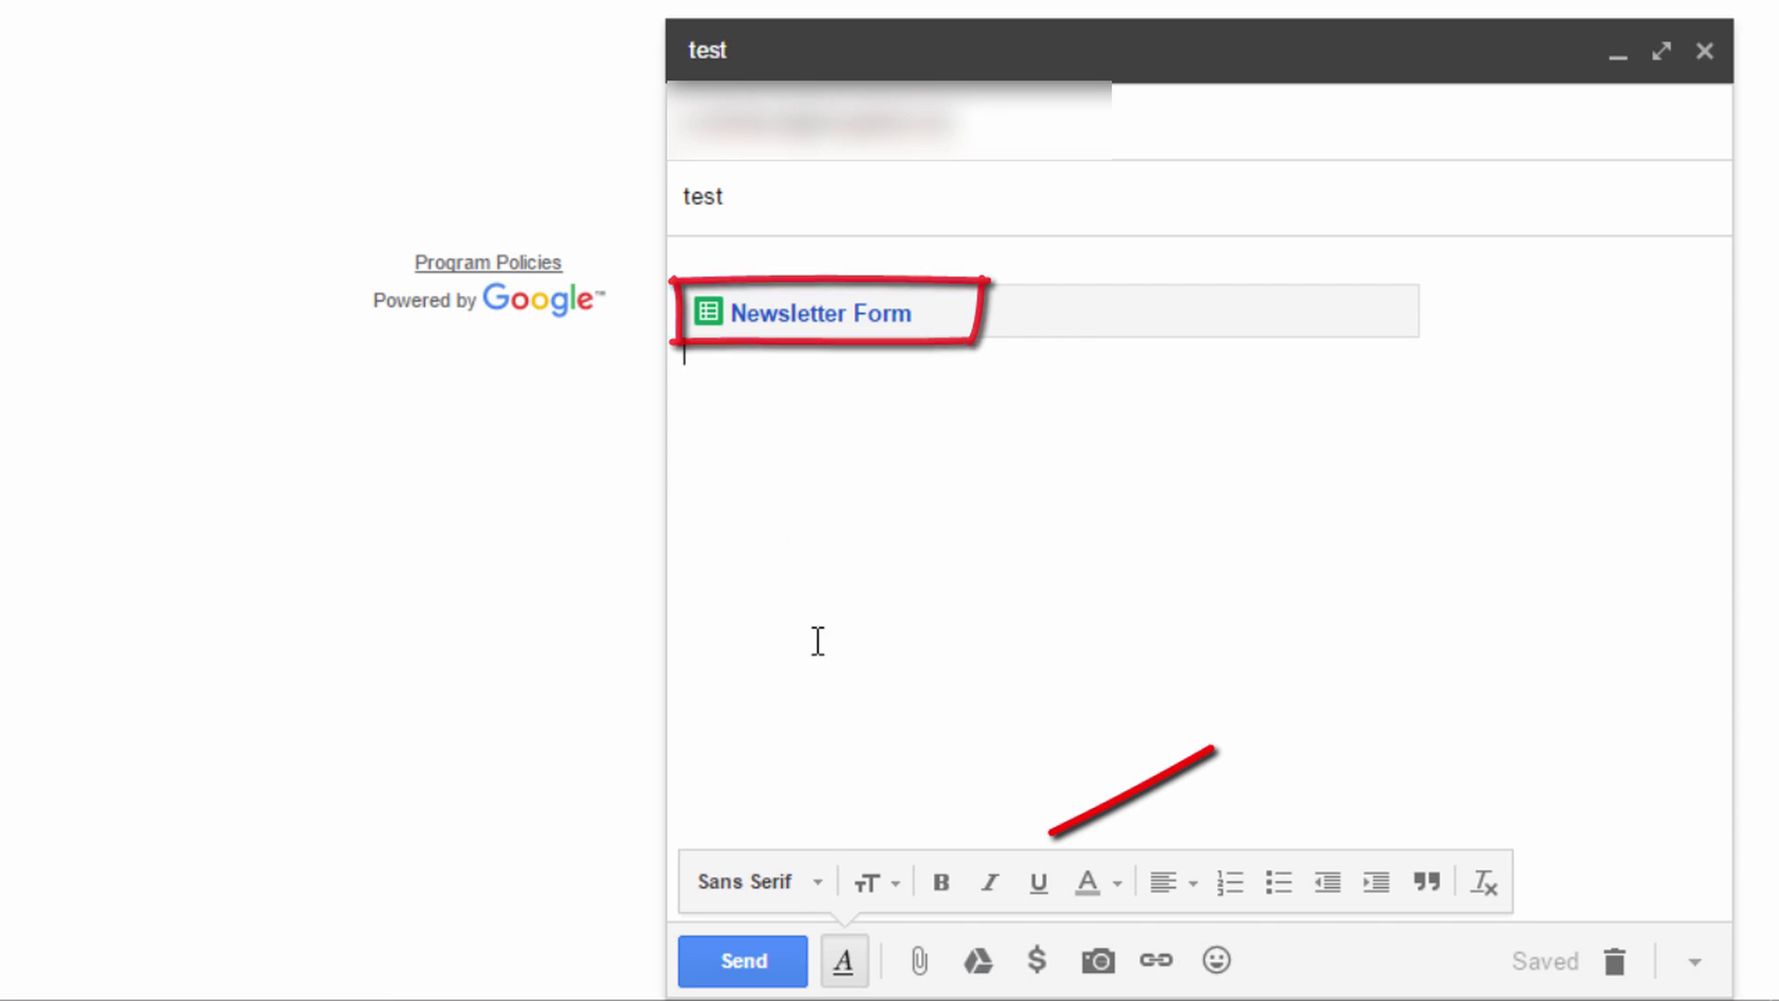
Send the 'test' message, which triggers the unshared Drive file warning
click(753, 973)
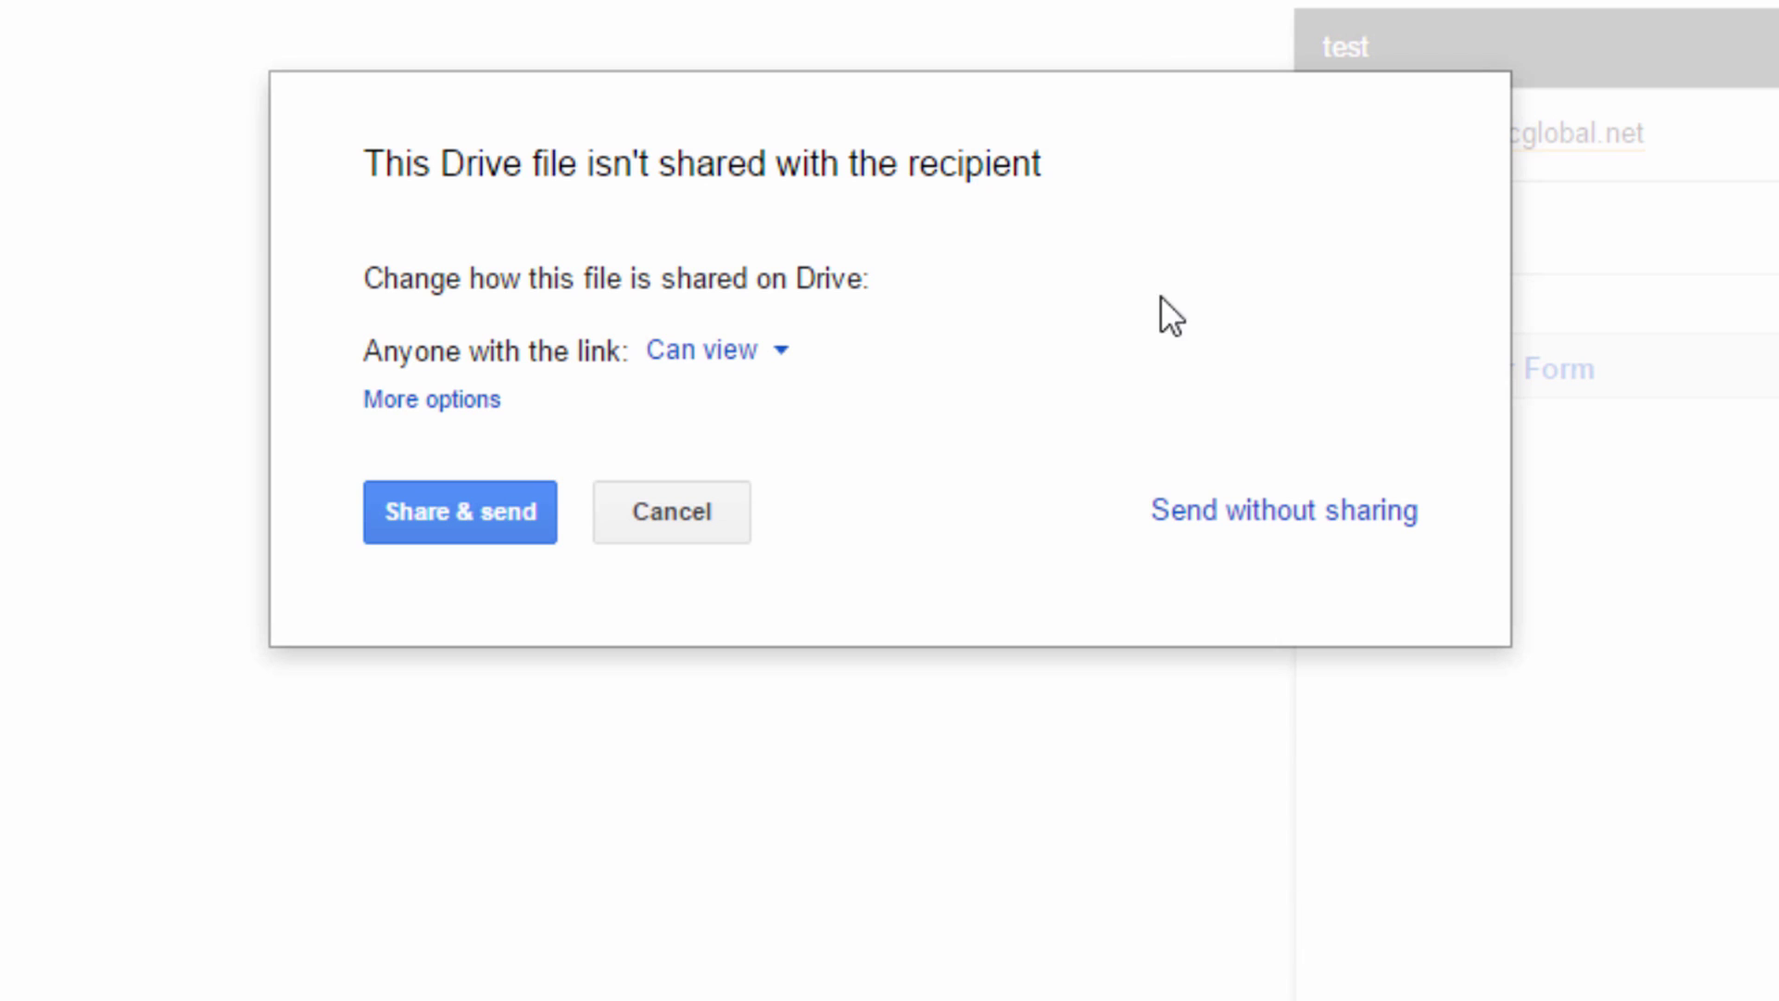
Share the Newsletter Form with anyone who has the link as Can edit, and send 'test'
click(452, 403)
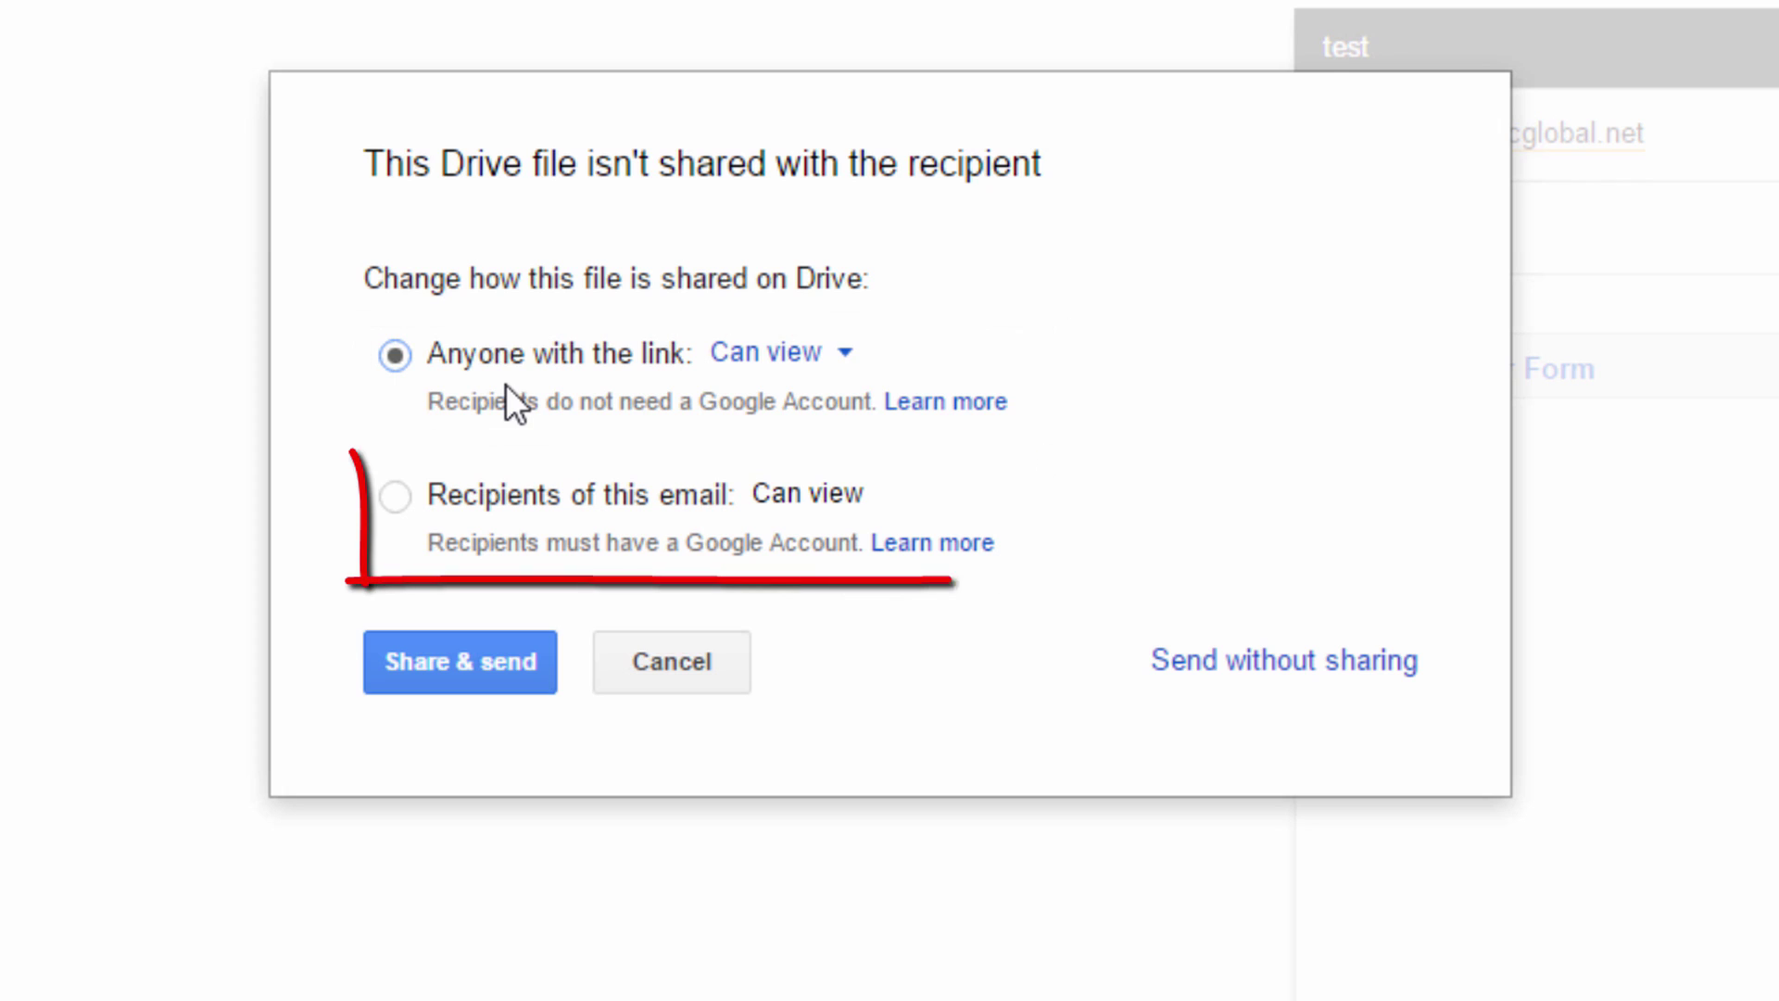
click(547, 508)
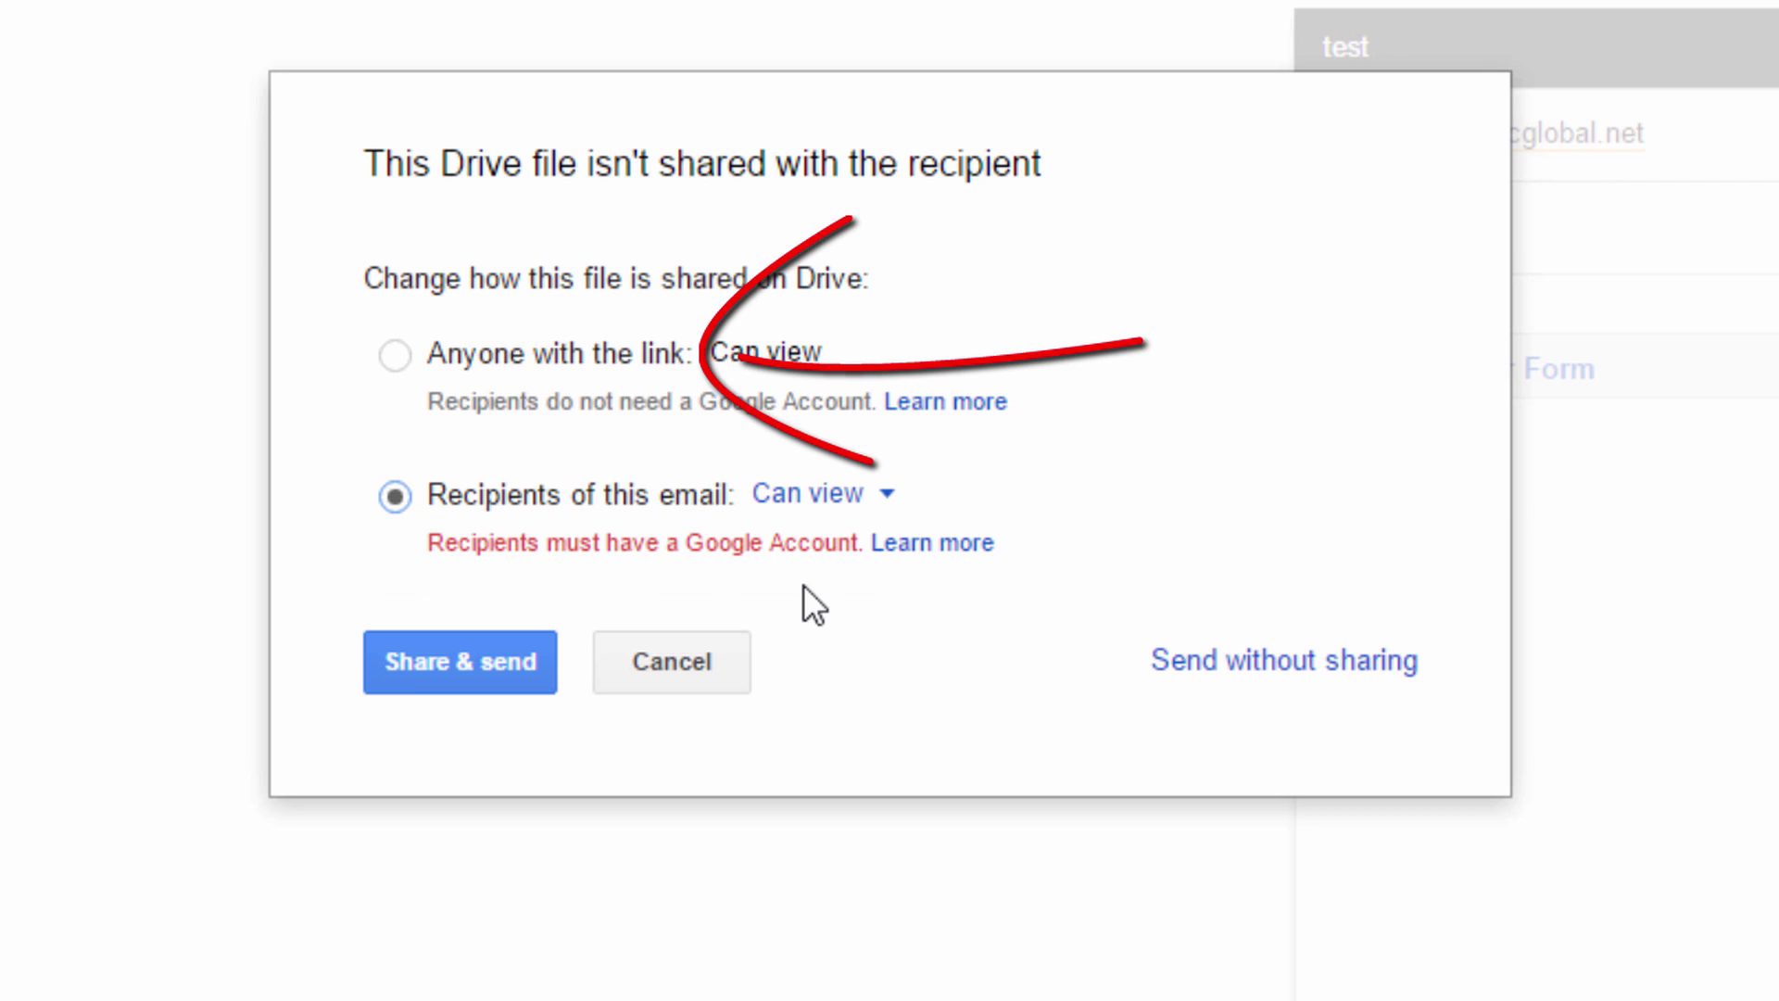
click(534, 361)
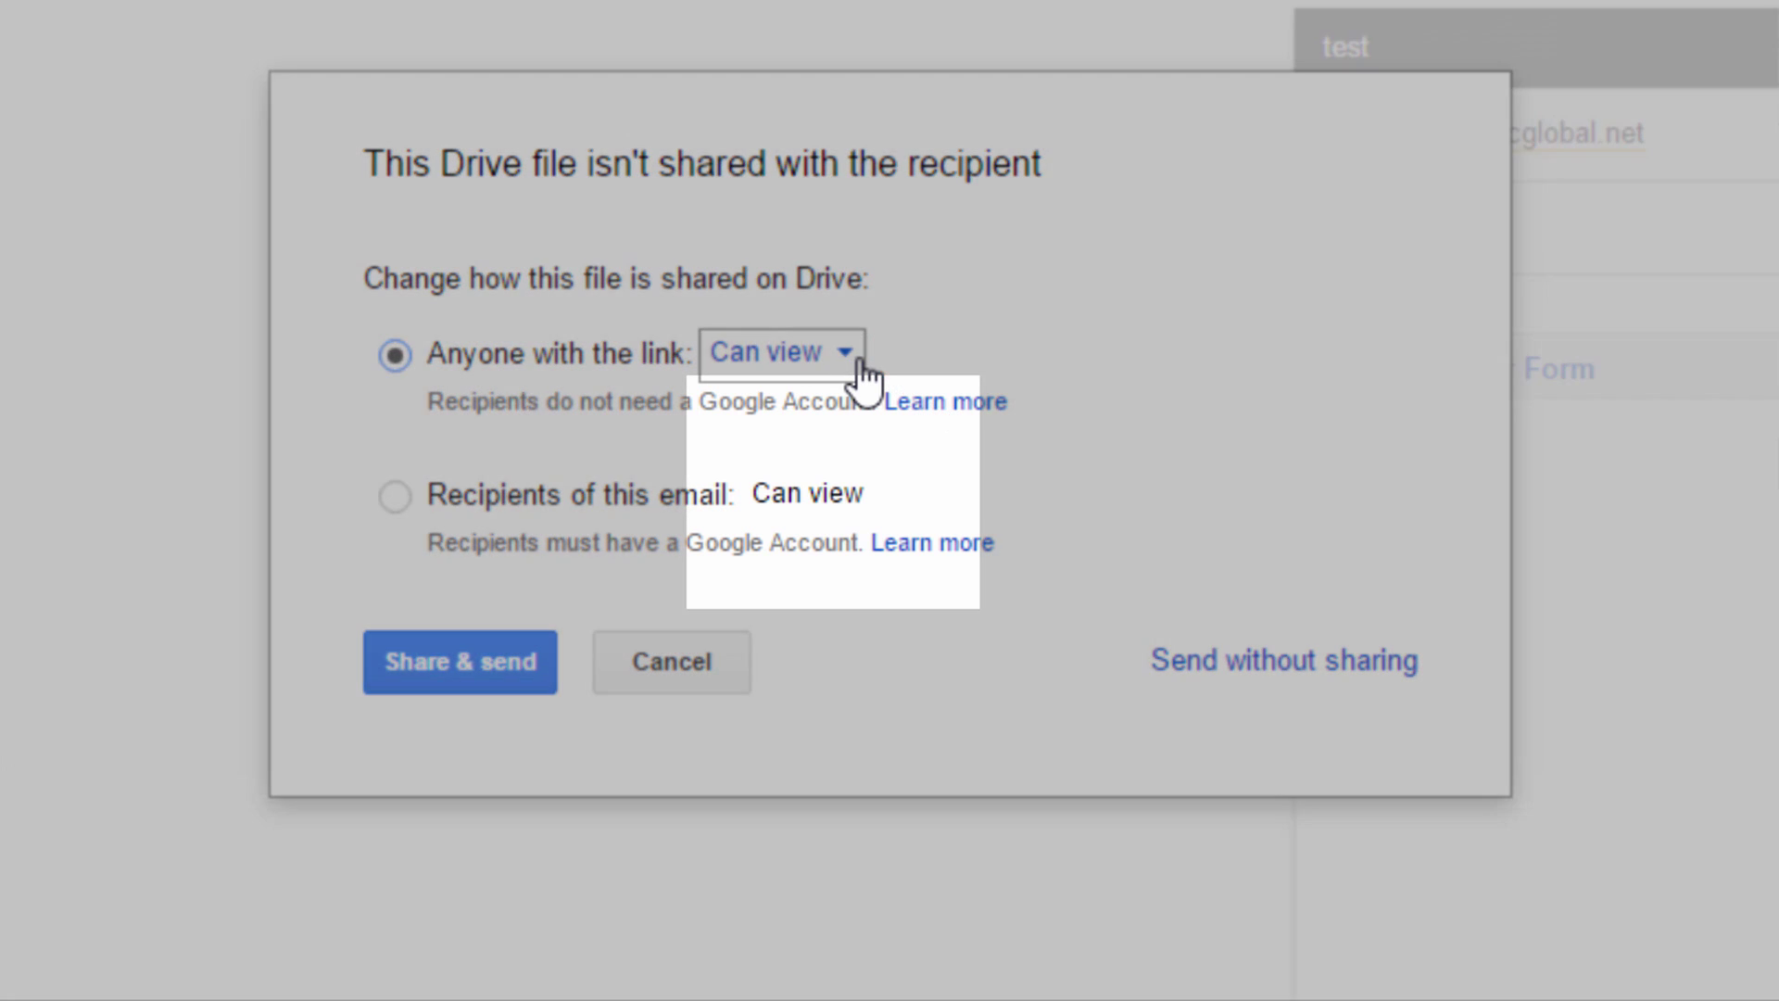
click(862, 371)
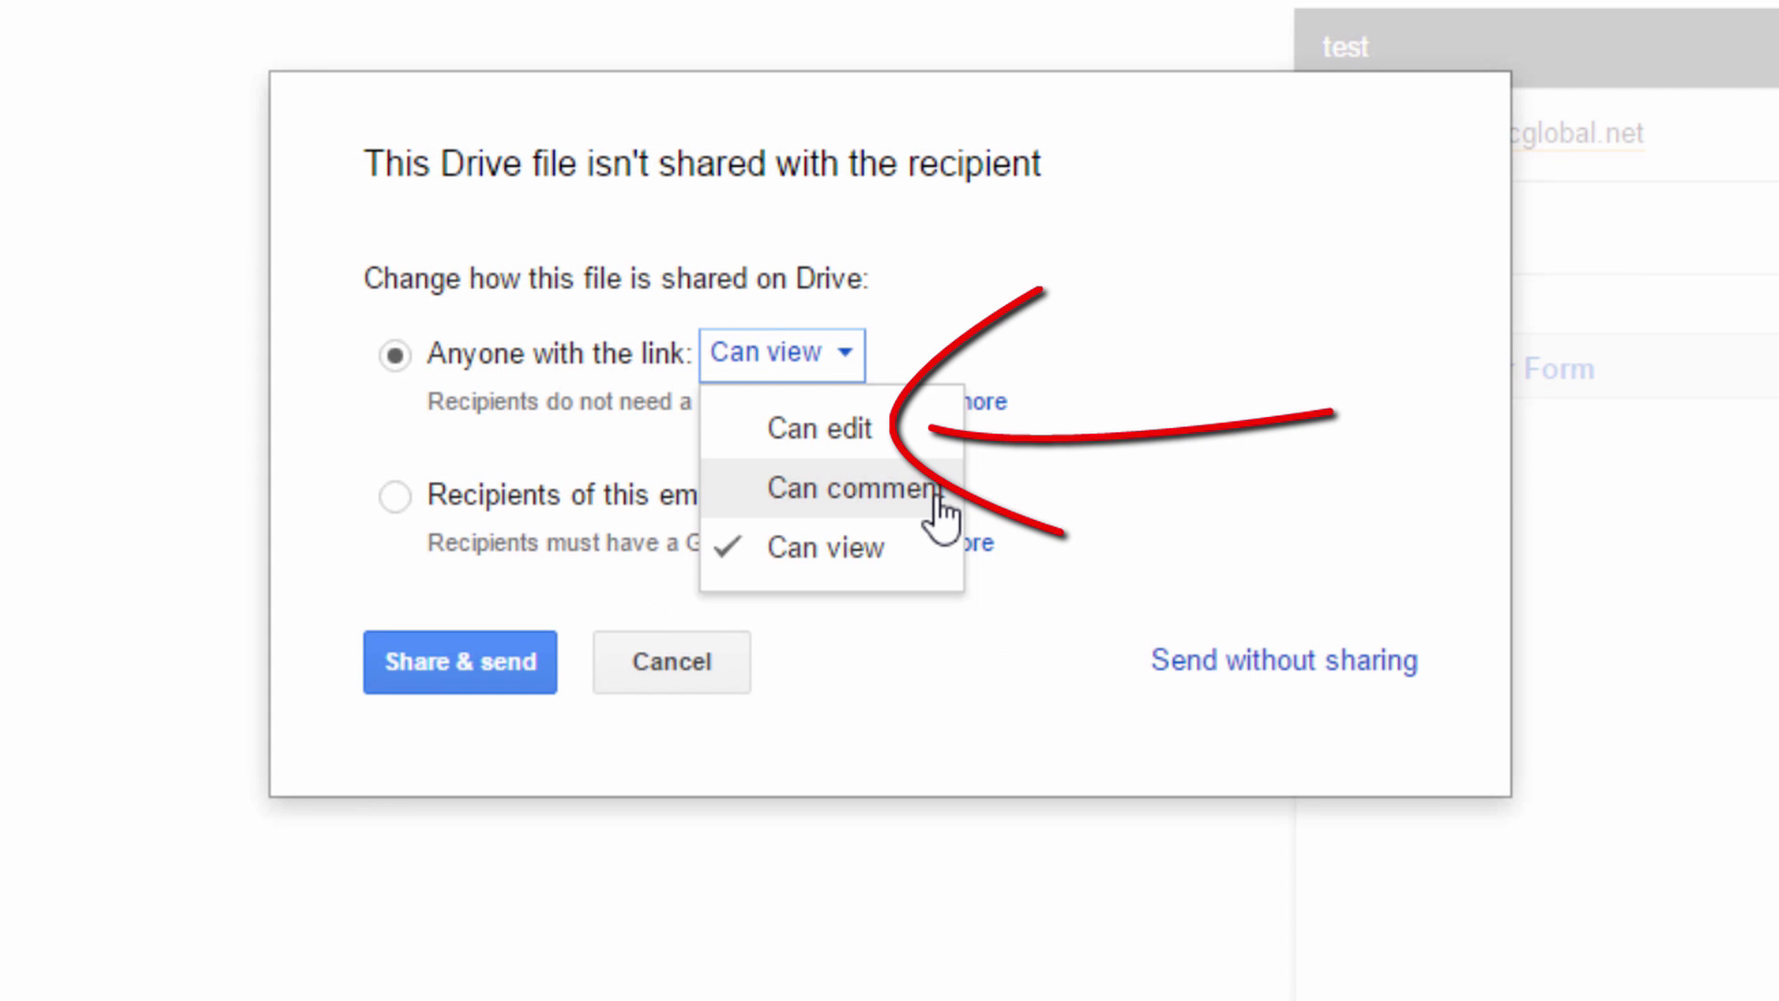
click(876, 443)
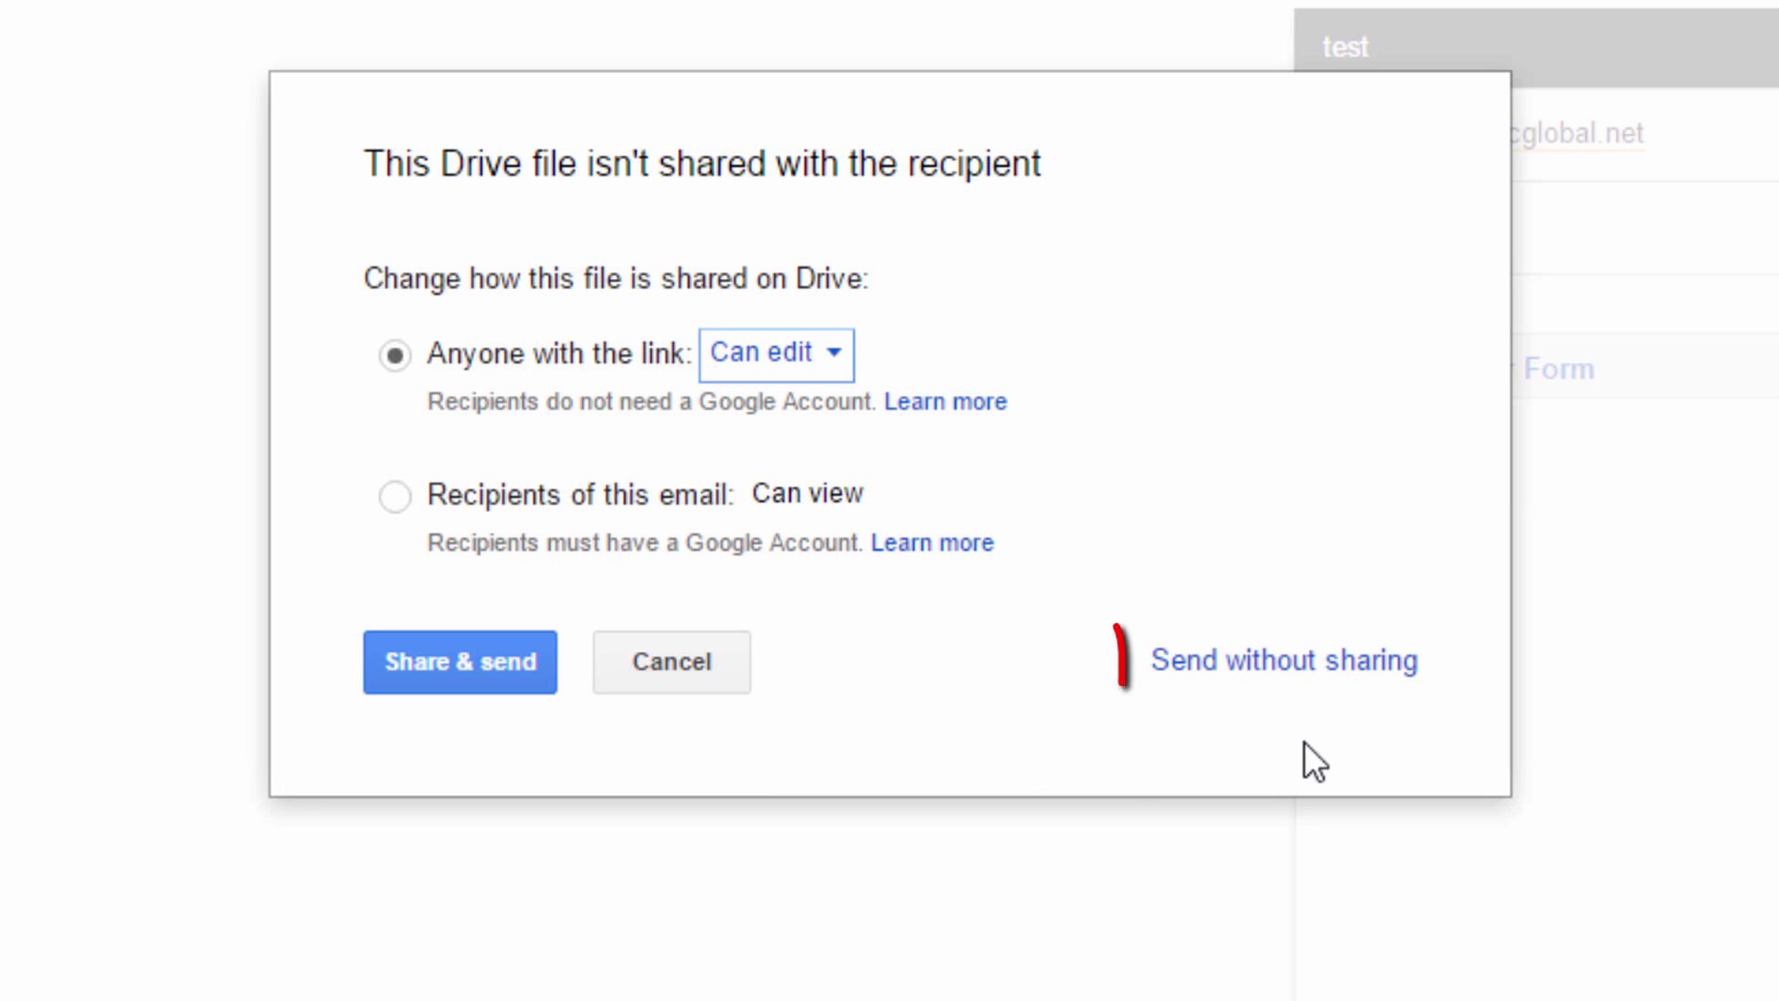
click(455, 675)
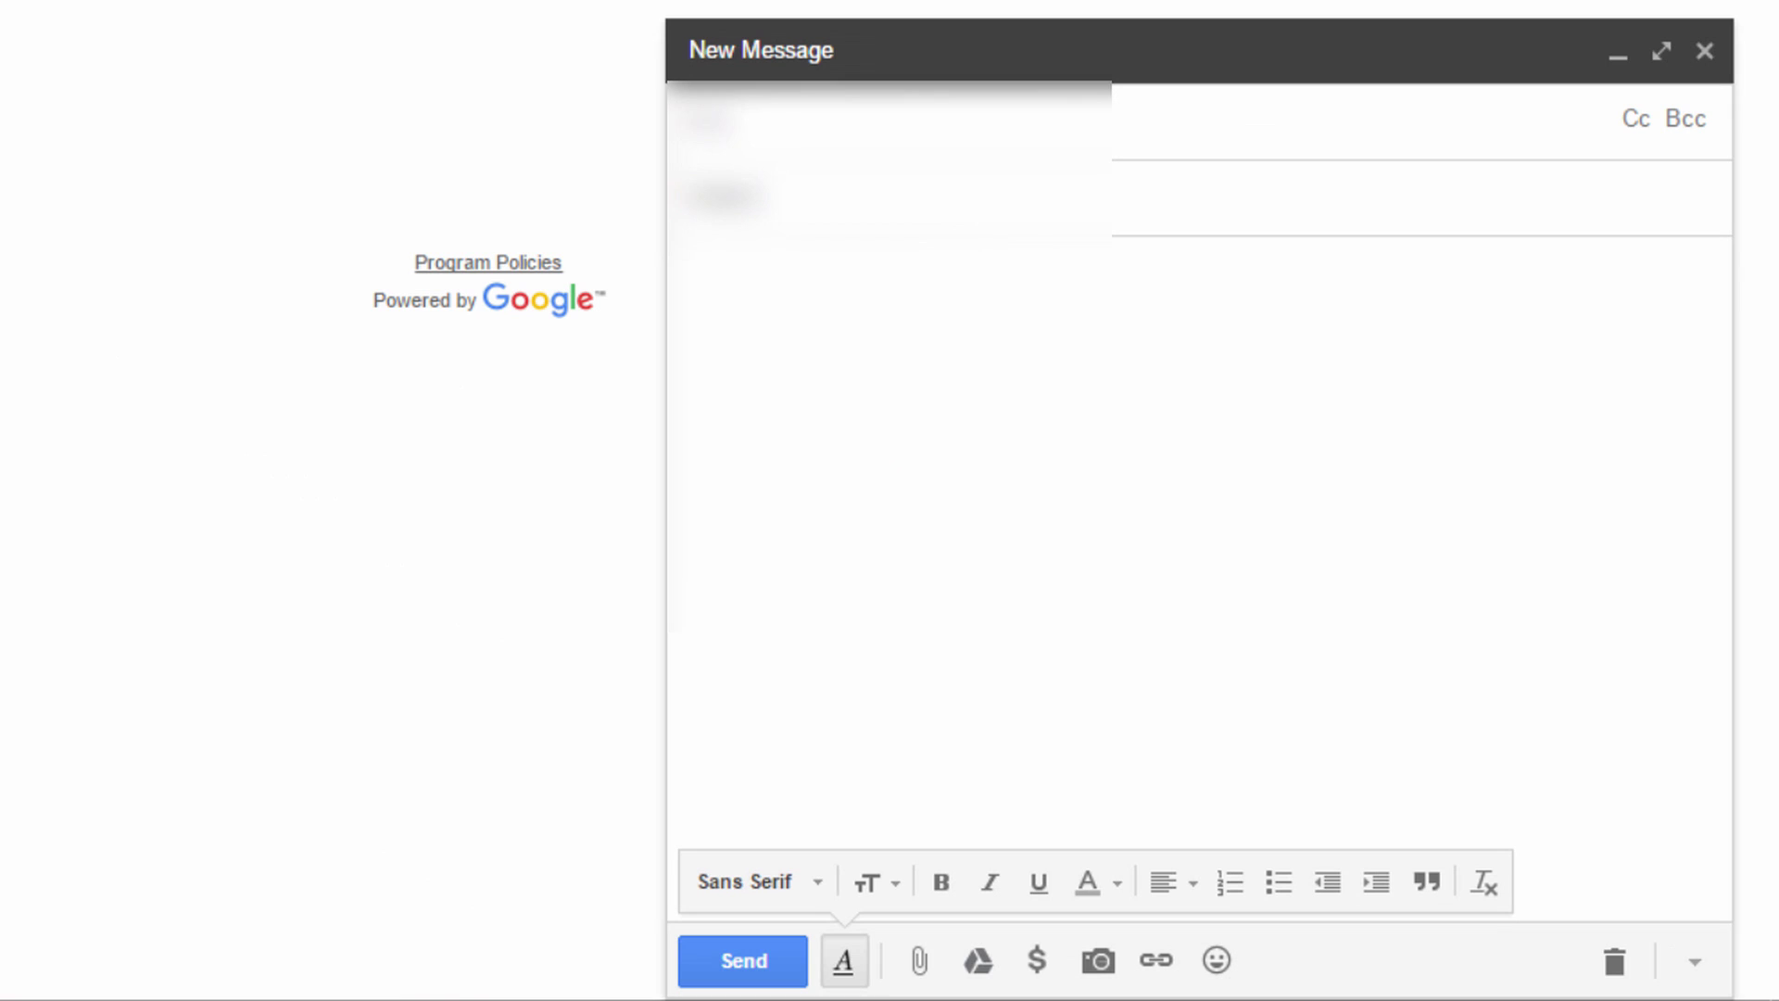
Address the new message to the second contact suggested for 'a', with subject 'test2'
text(a)
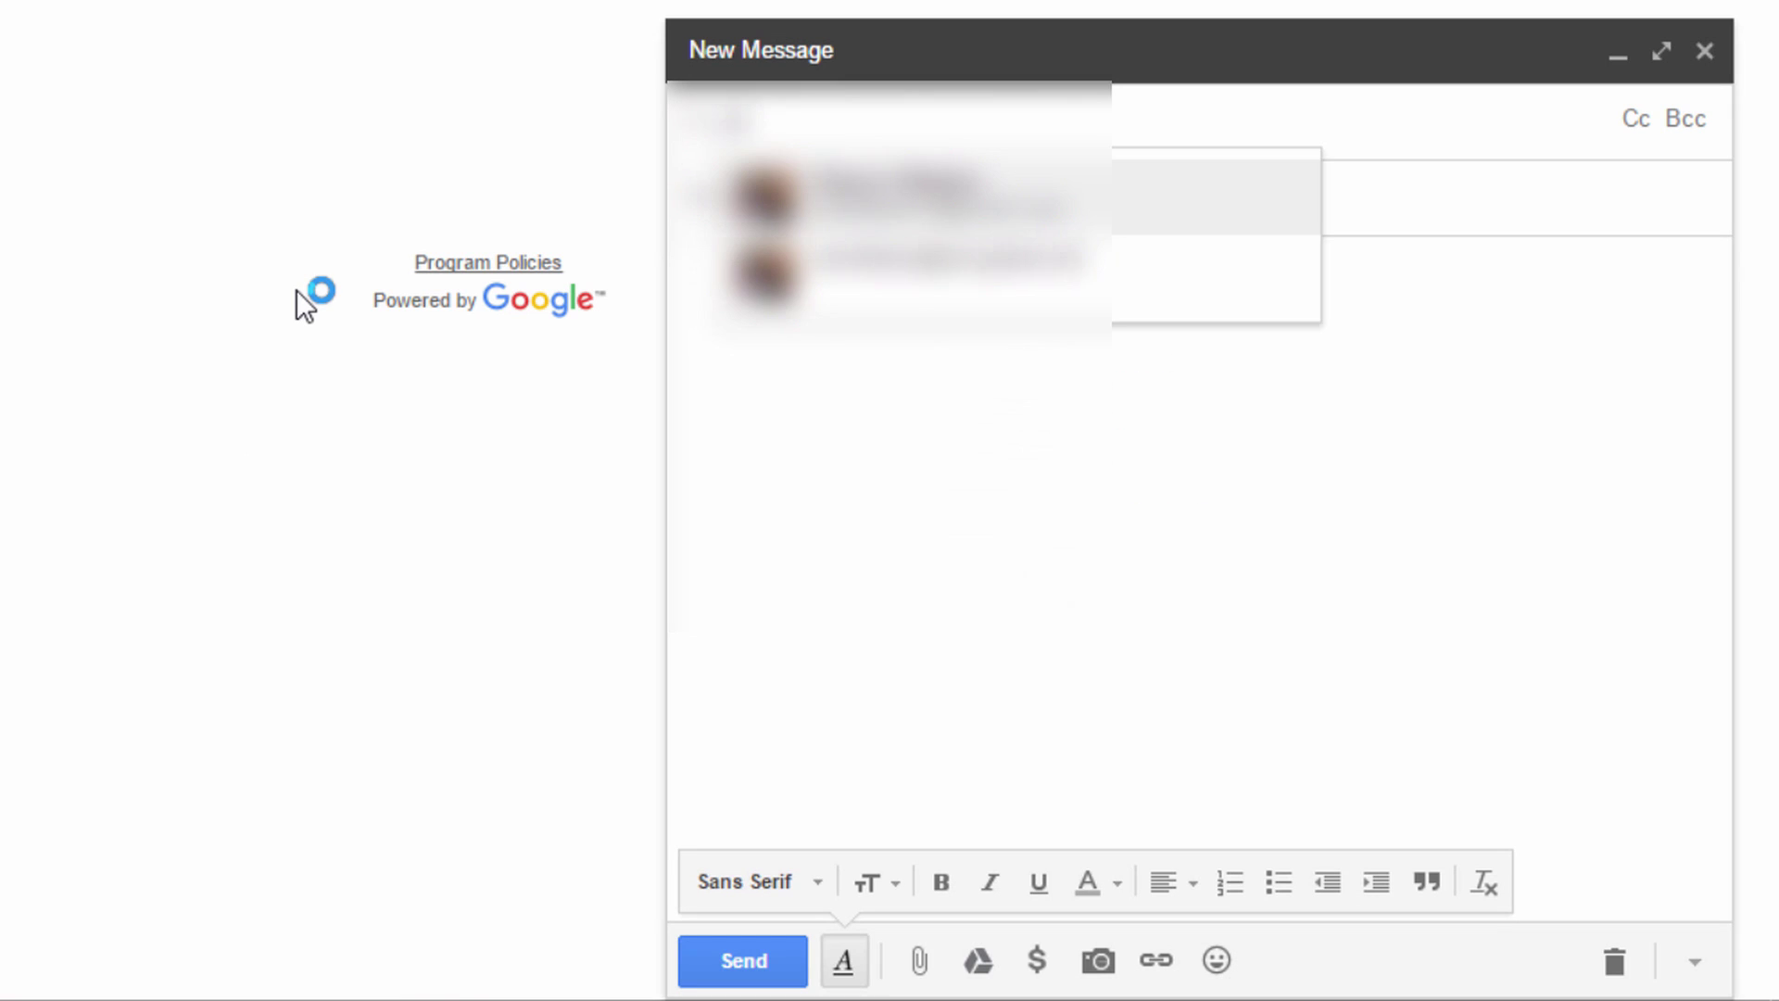
key(Down)
key(Return)
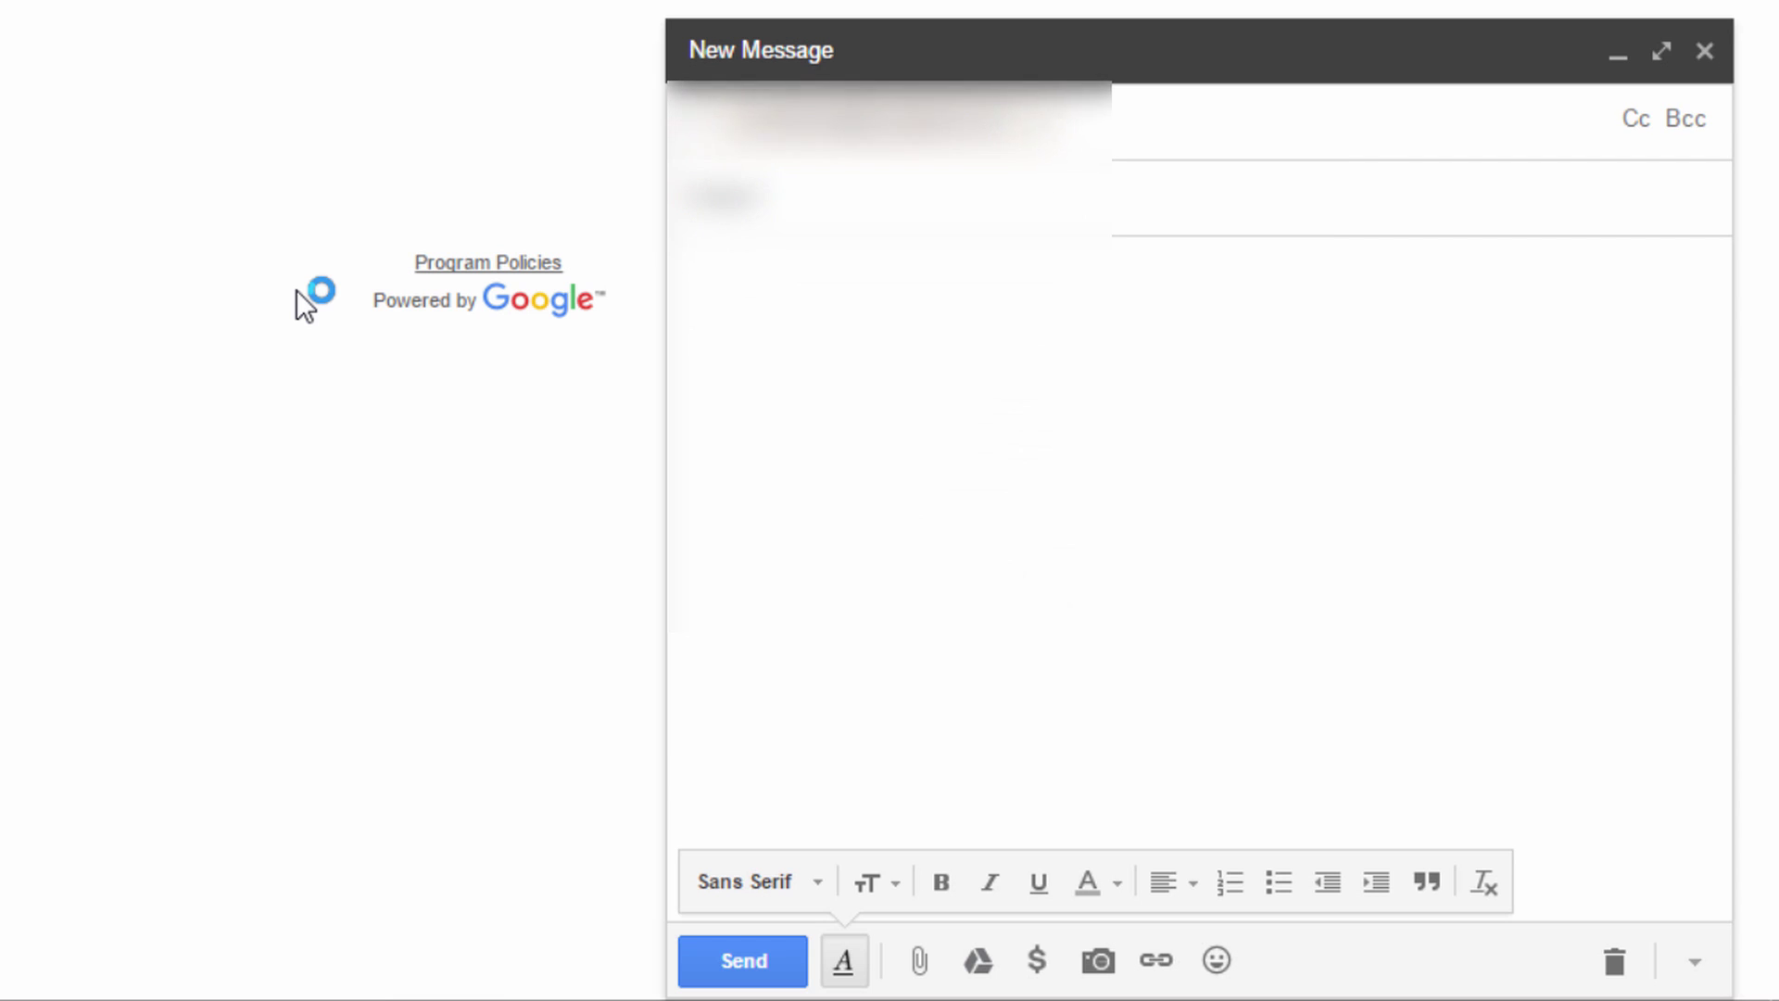
key(Tab)
text(test2)
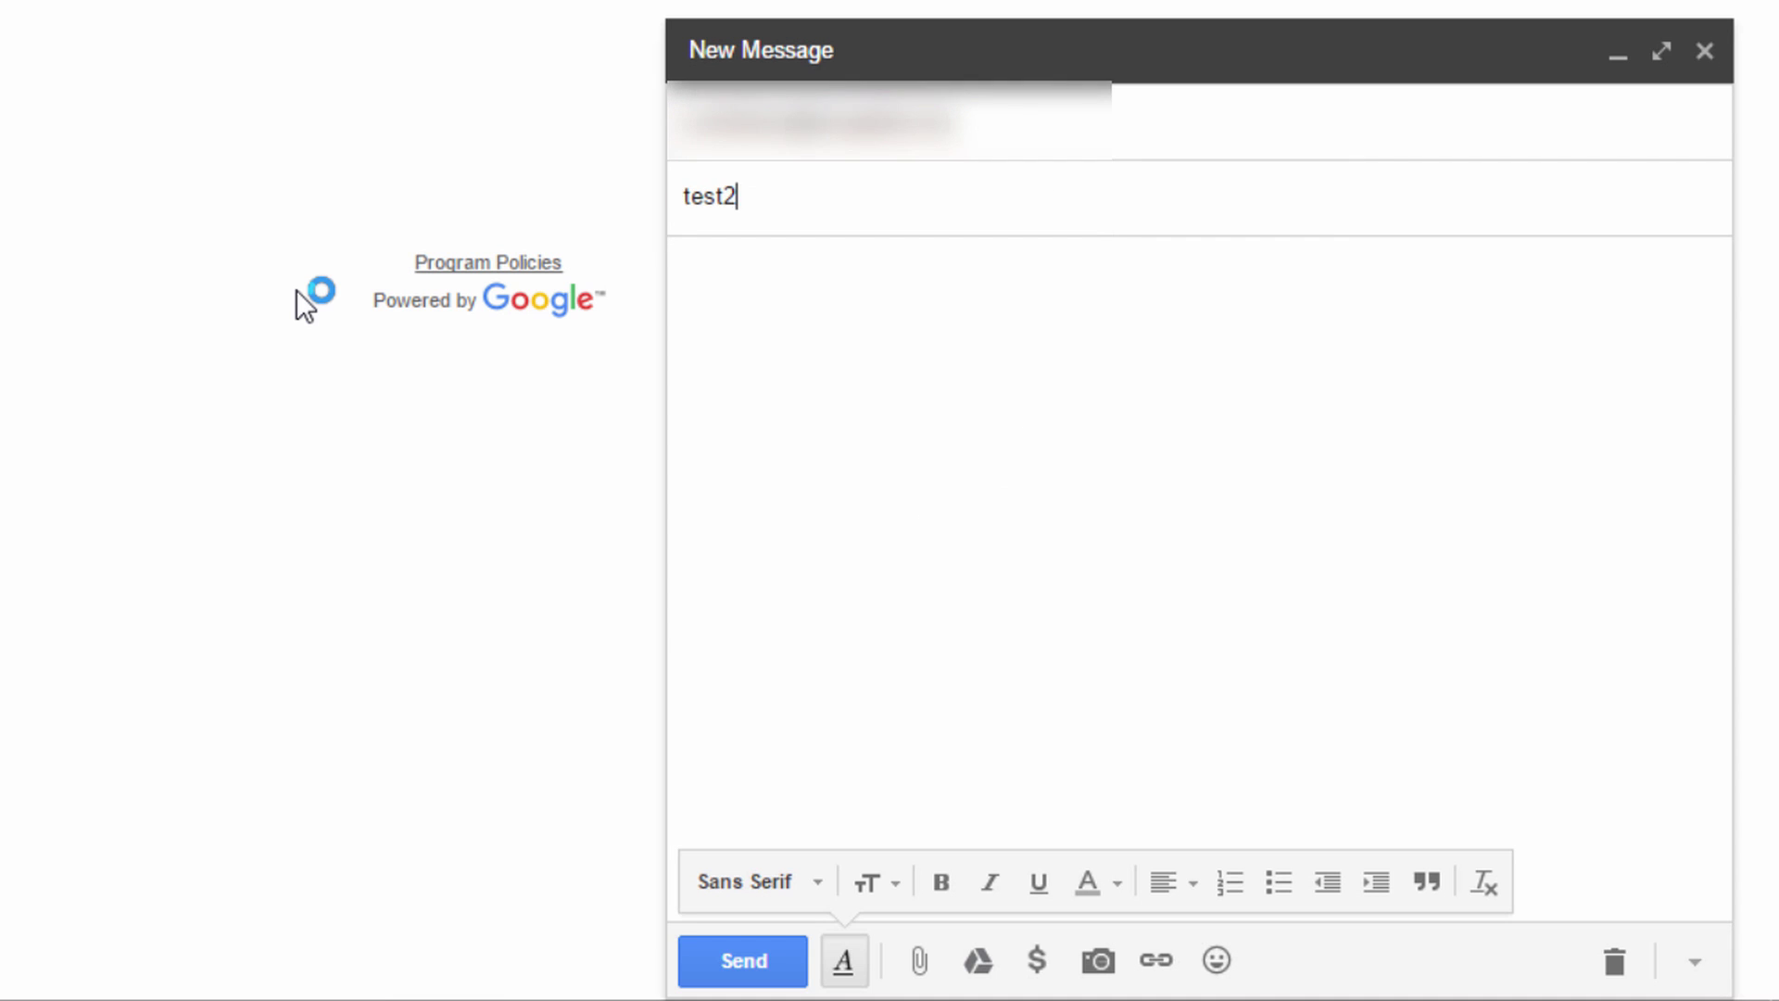
key(Tab)
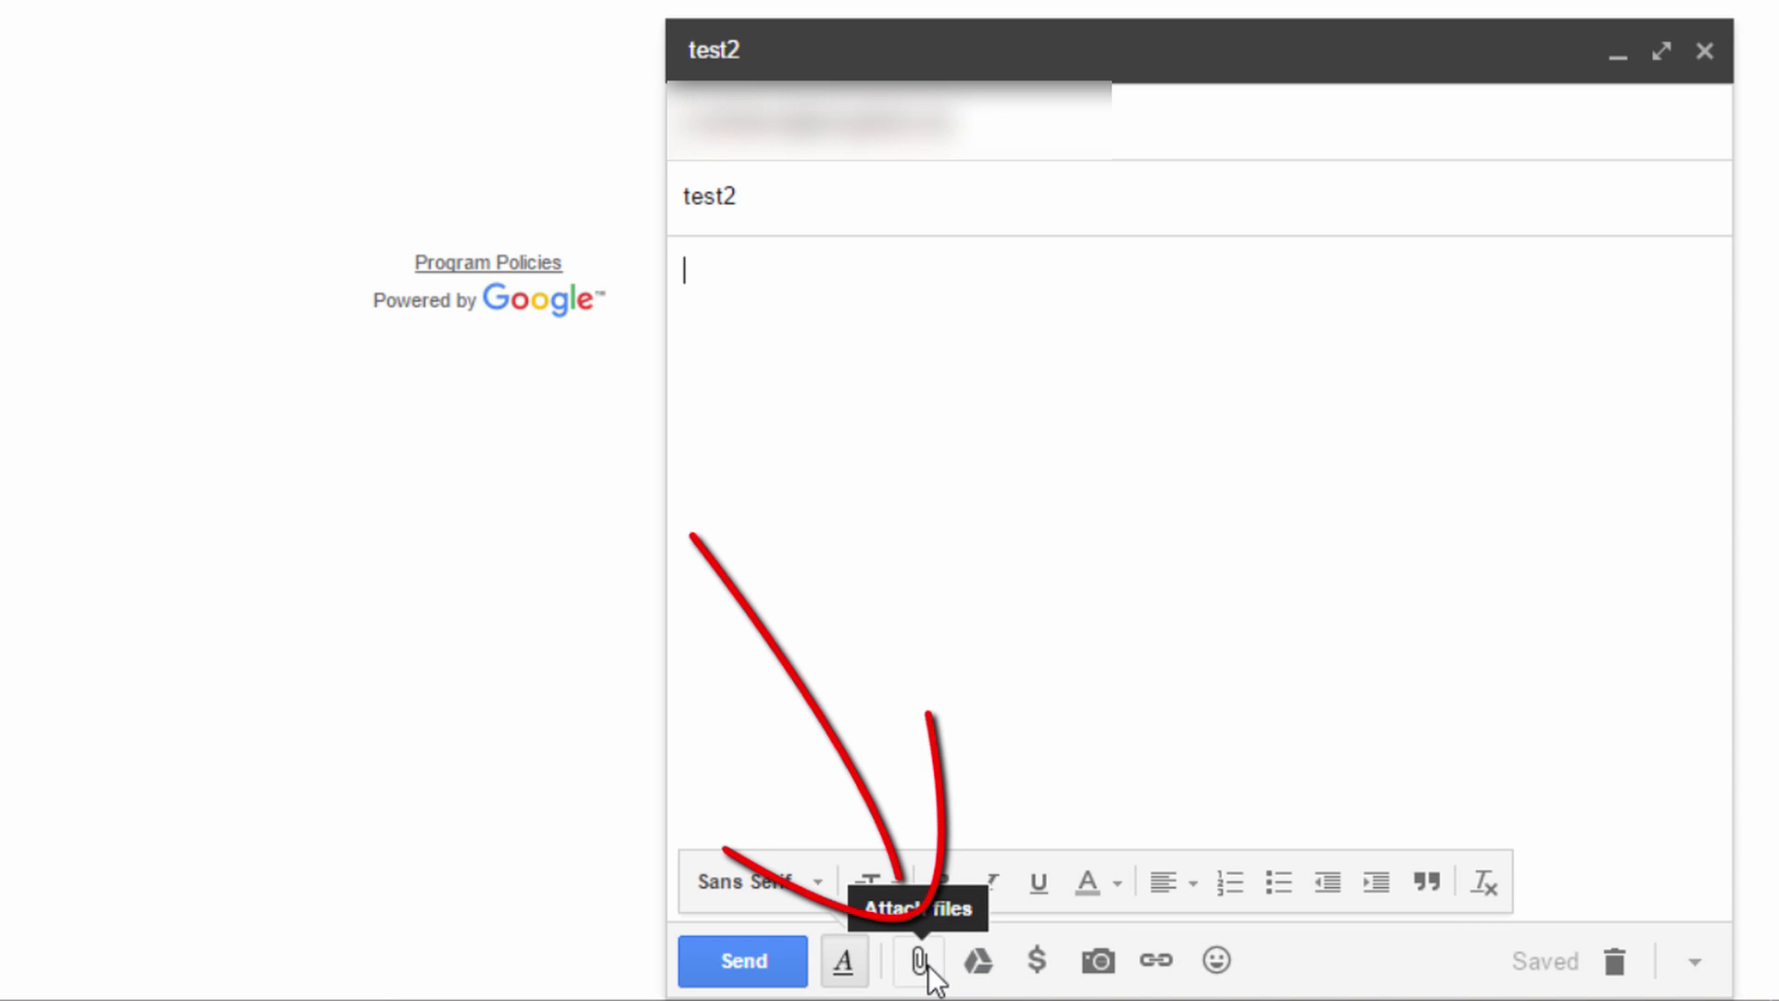
Attach Top Best Video Editing Software for YouTube.mp4 from G:\Videos\SanAntonioYouTubers\Best Video Editing Software via Google Drive
click(919, 964)
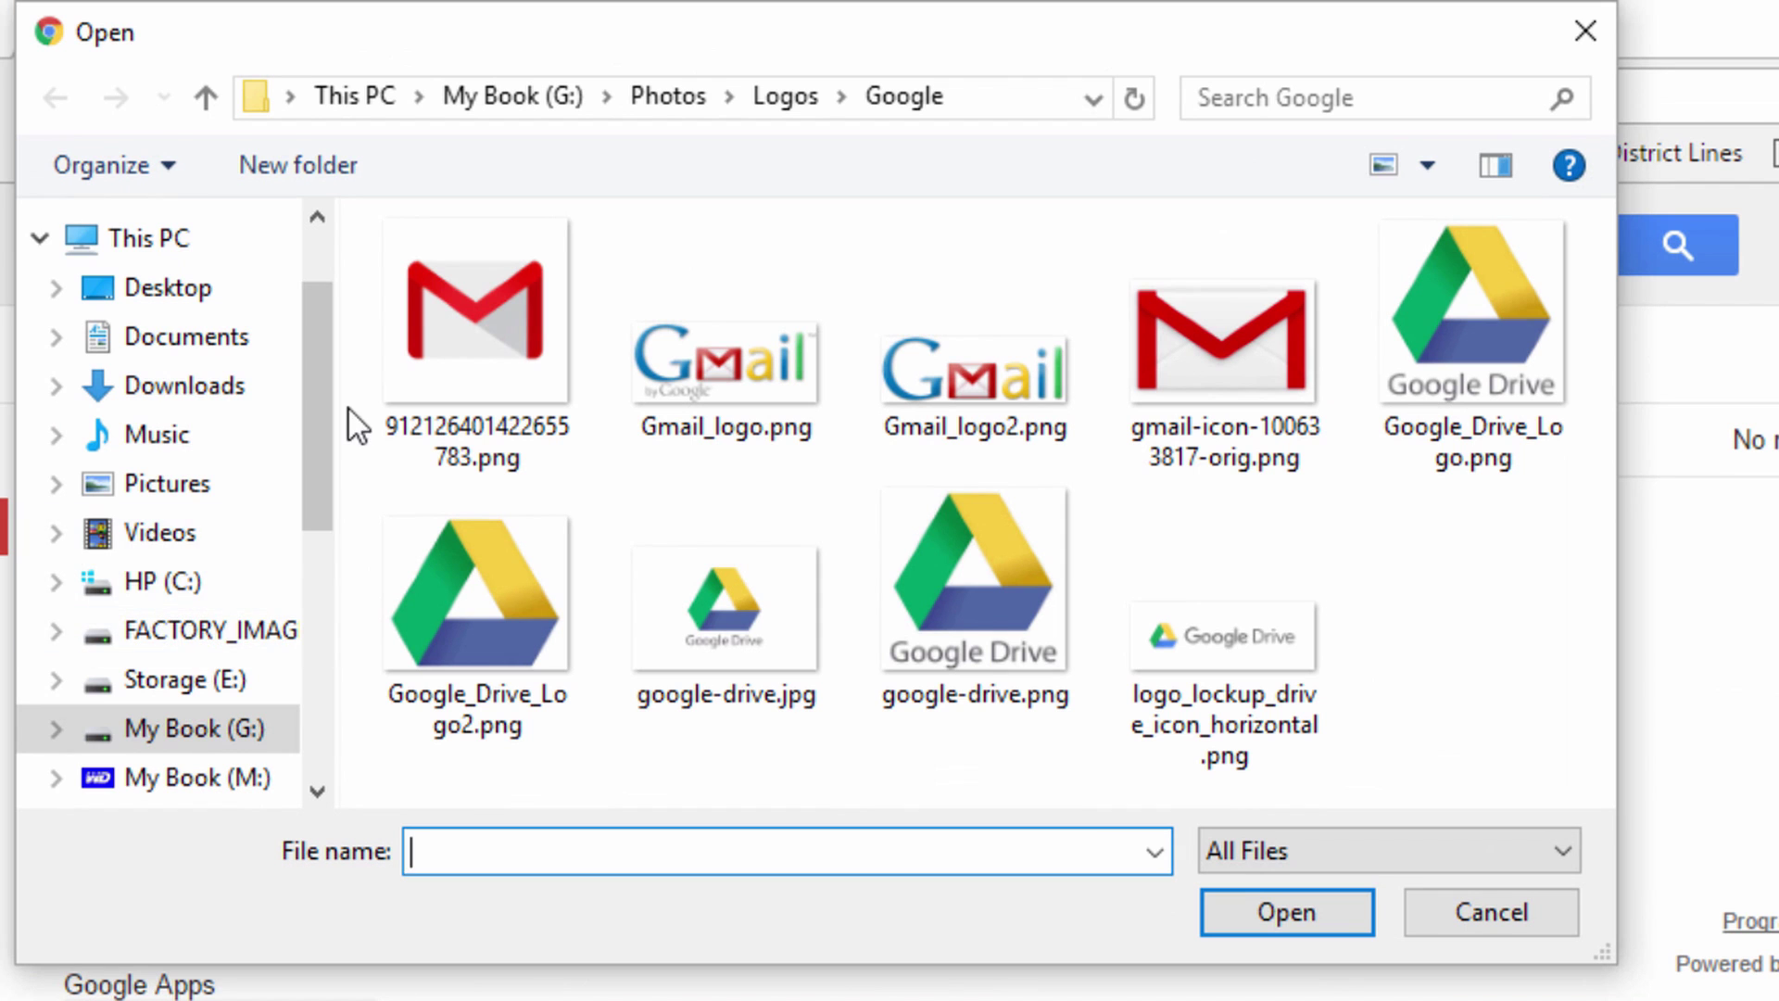
drag(85, 321, 97, 462)
click(185, 647)
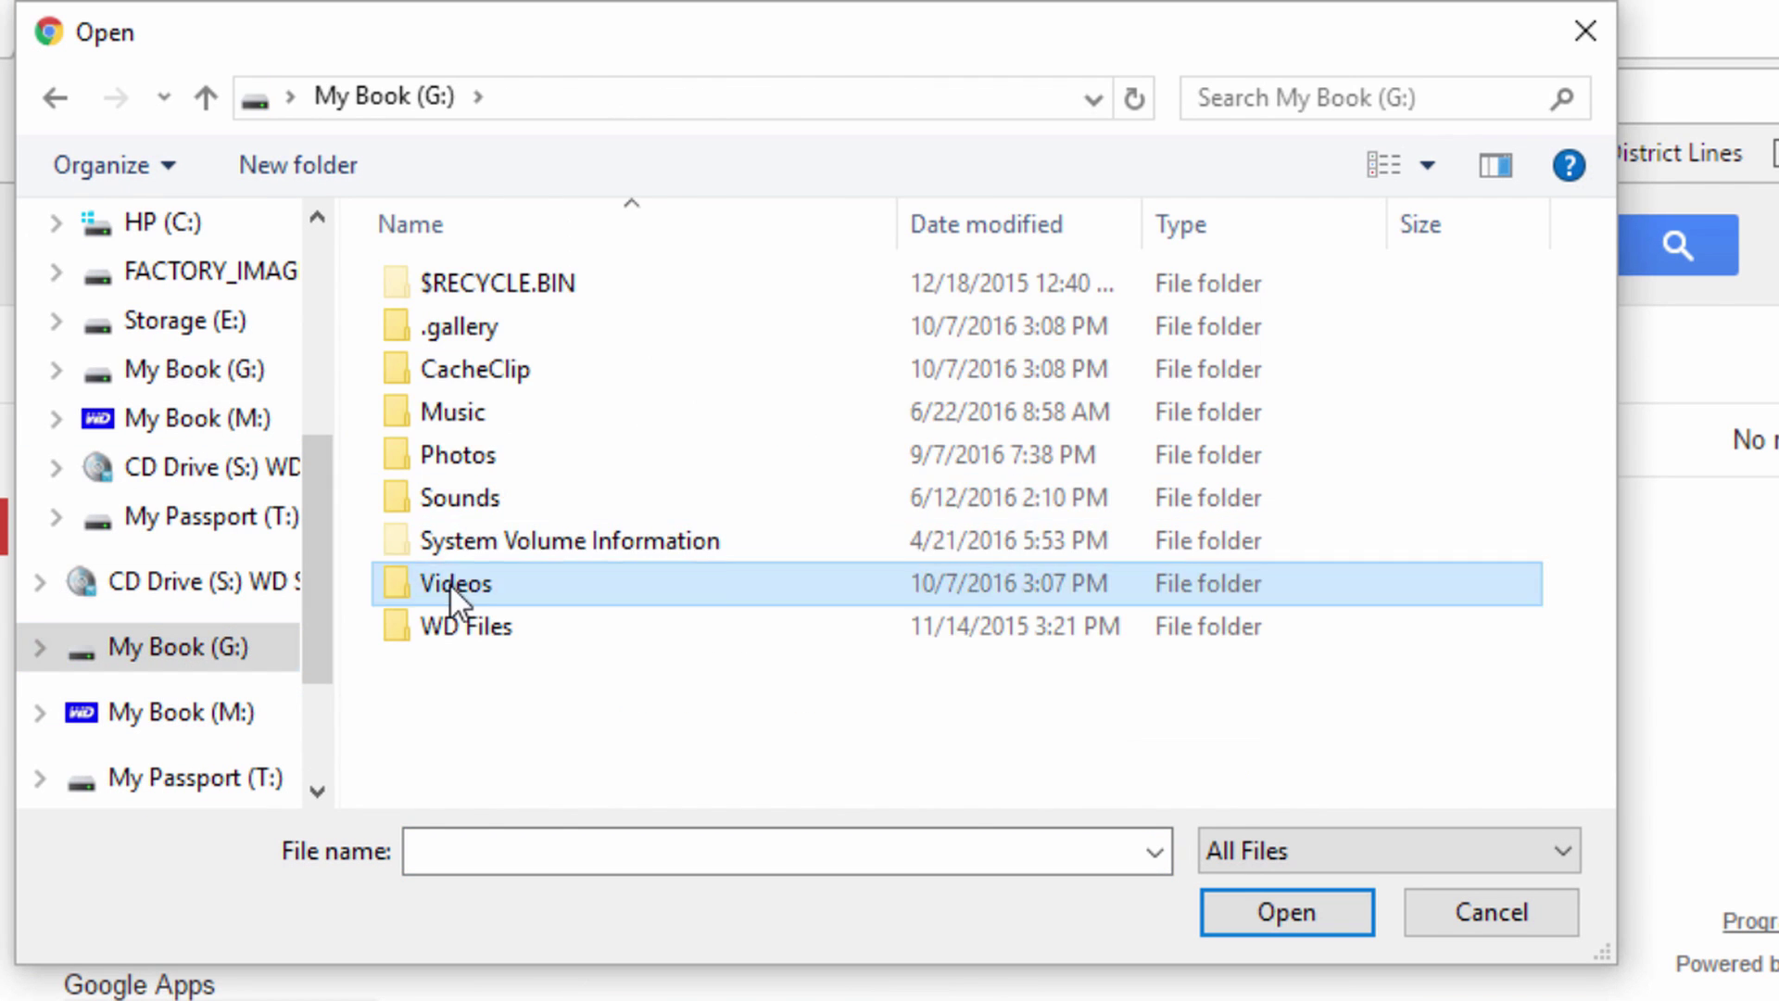
double_click(452, 587)
scroll(593, 556, down, 3)
double_click(540, 271)
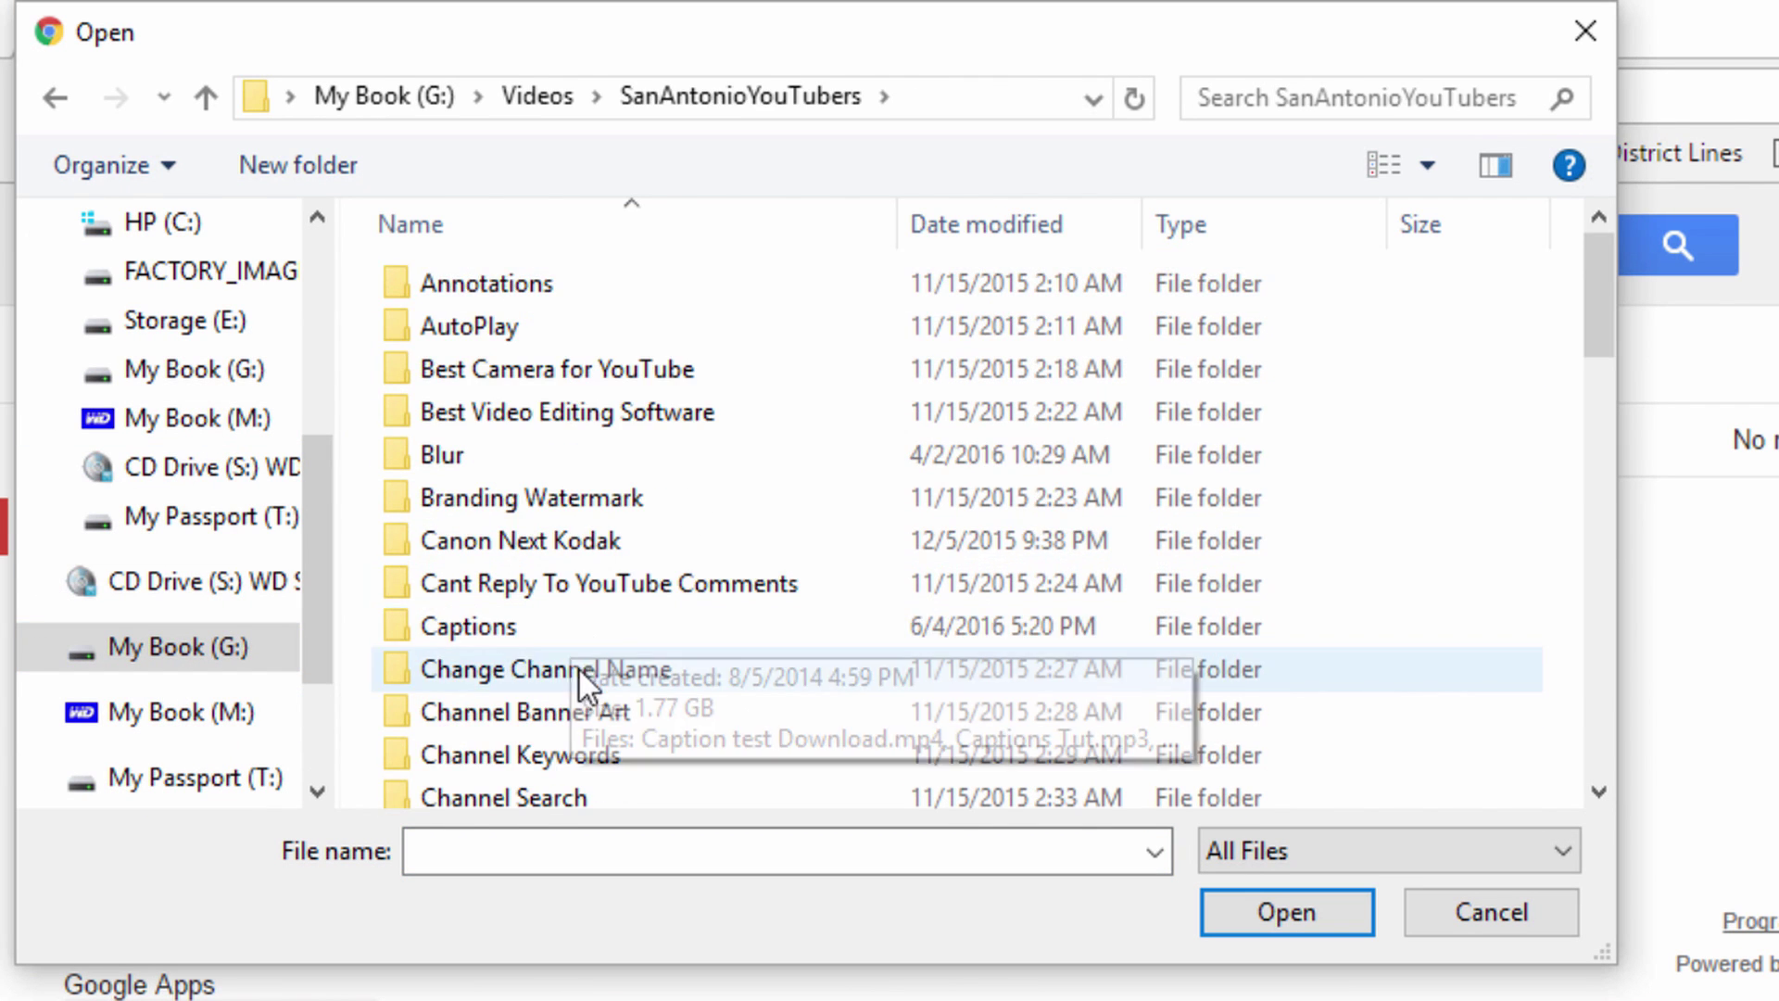
double_click(580, 419)
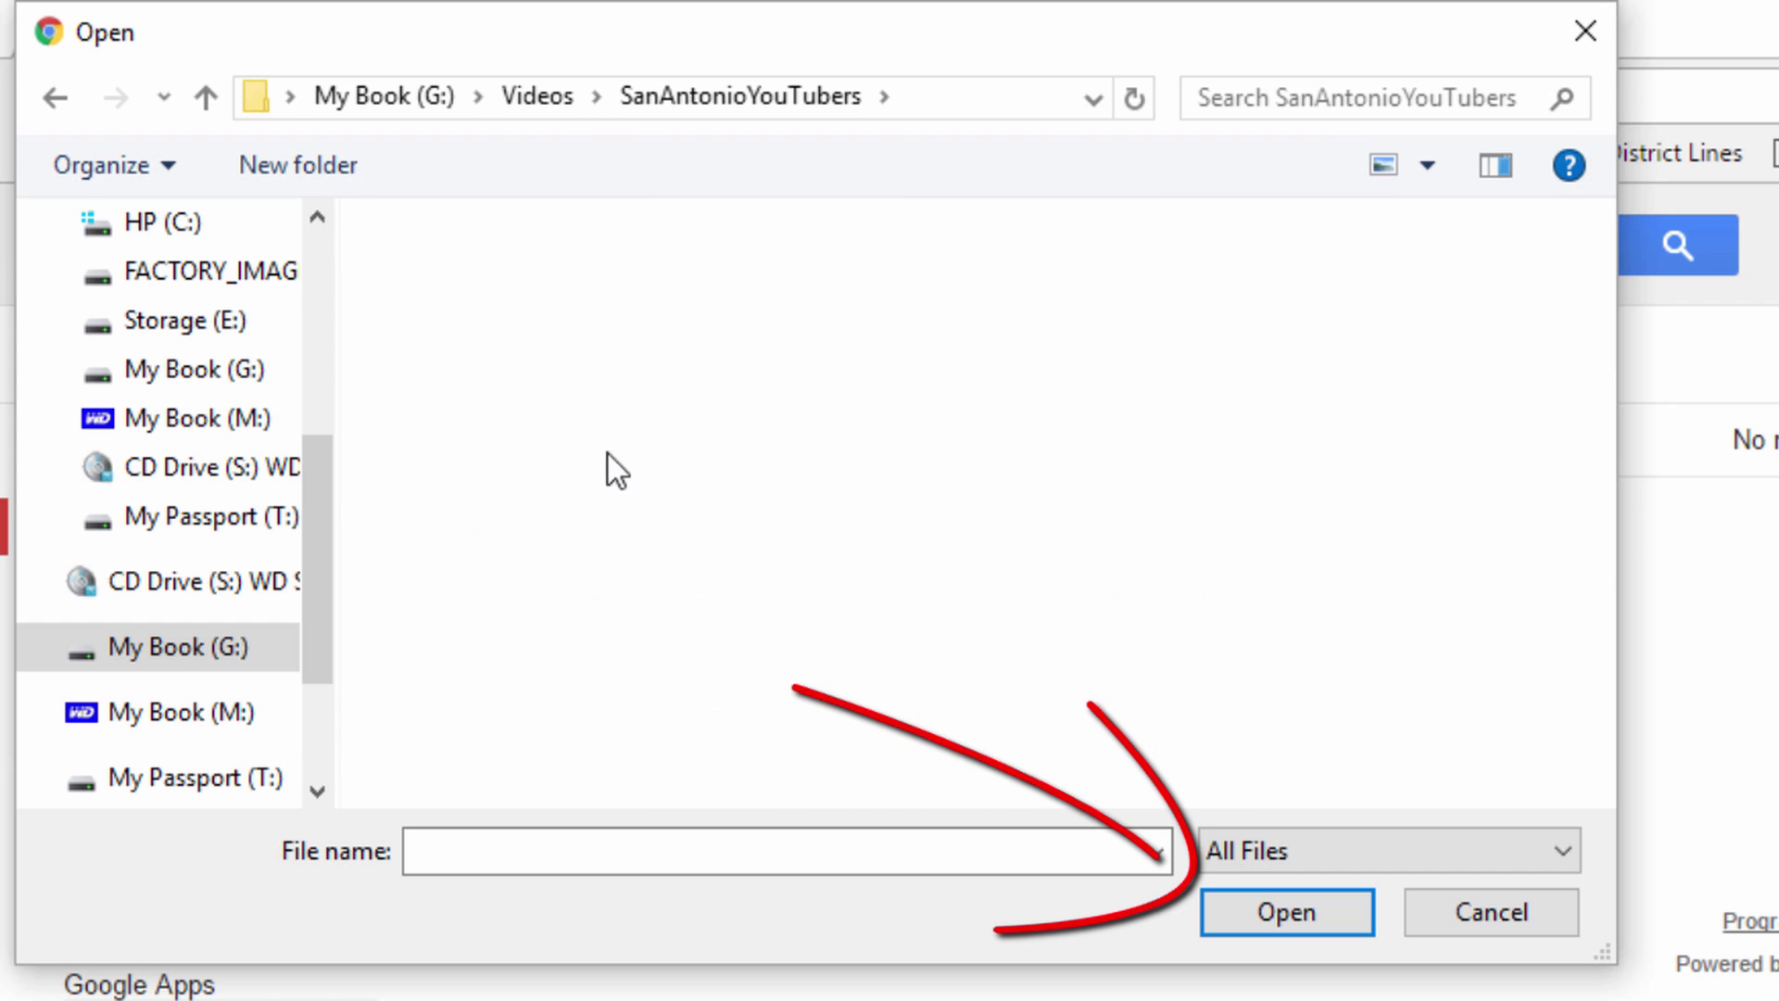
click(1190, 656)
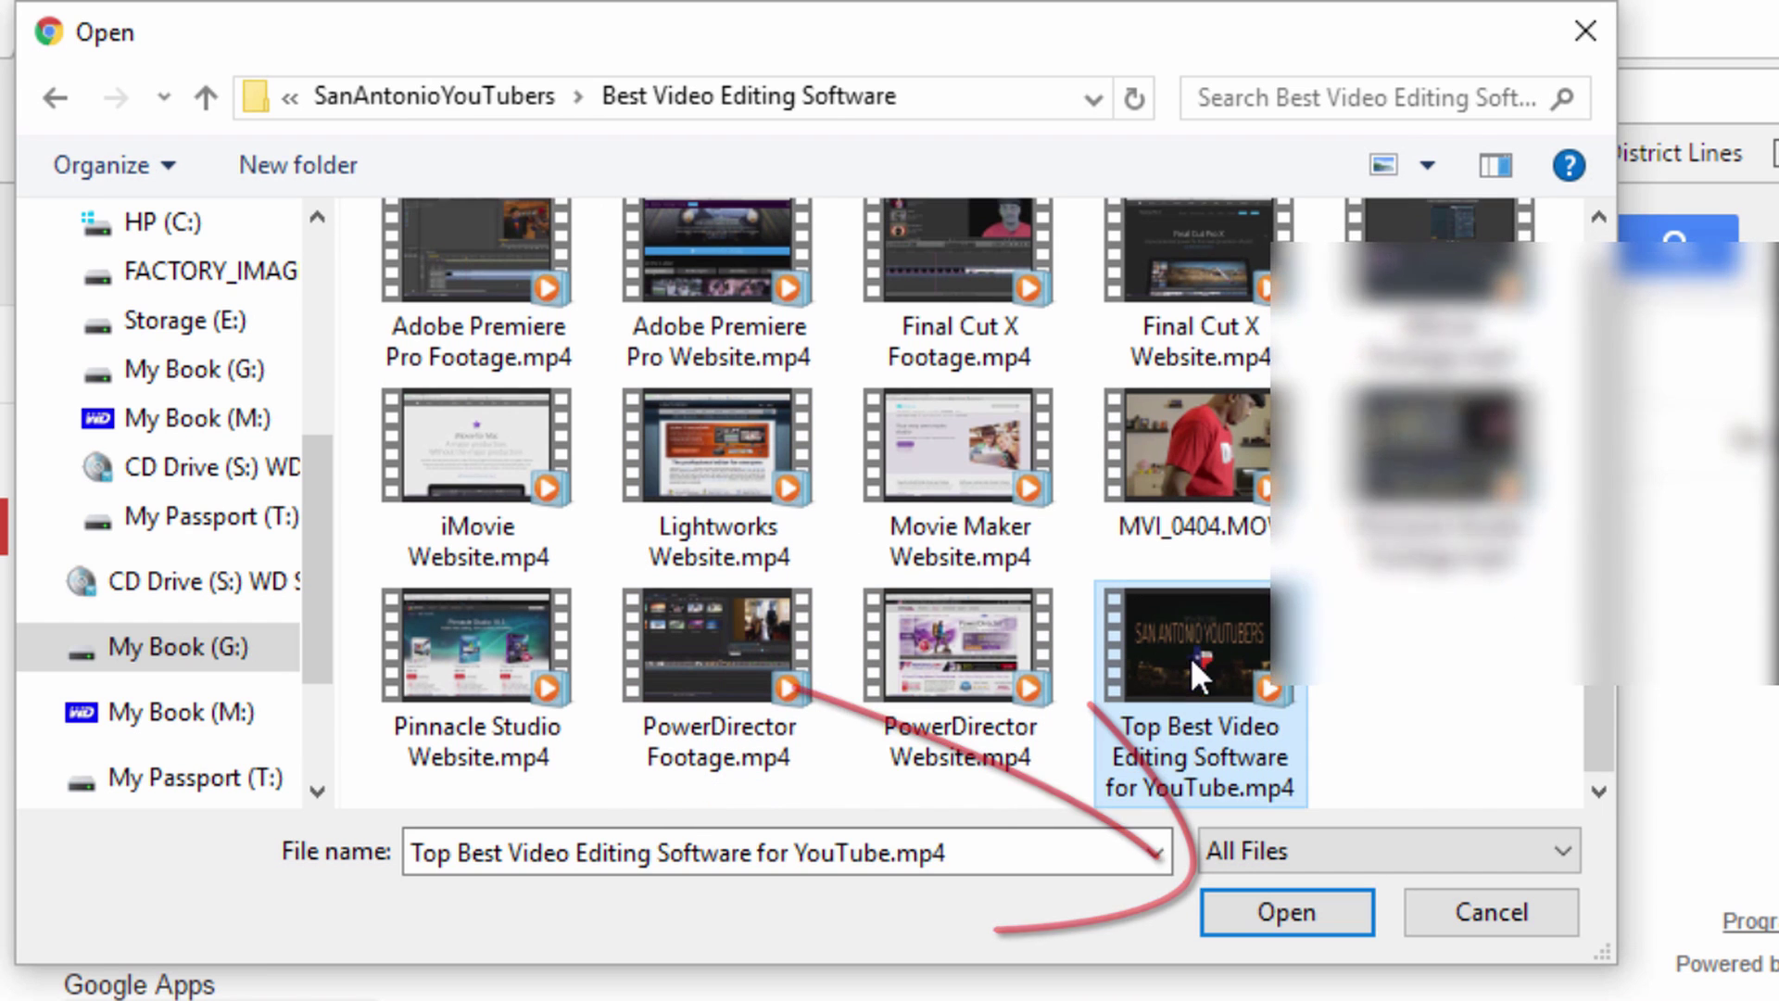
click(1270, 917)
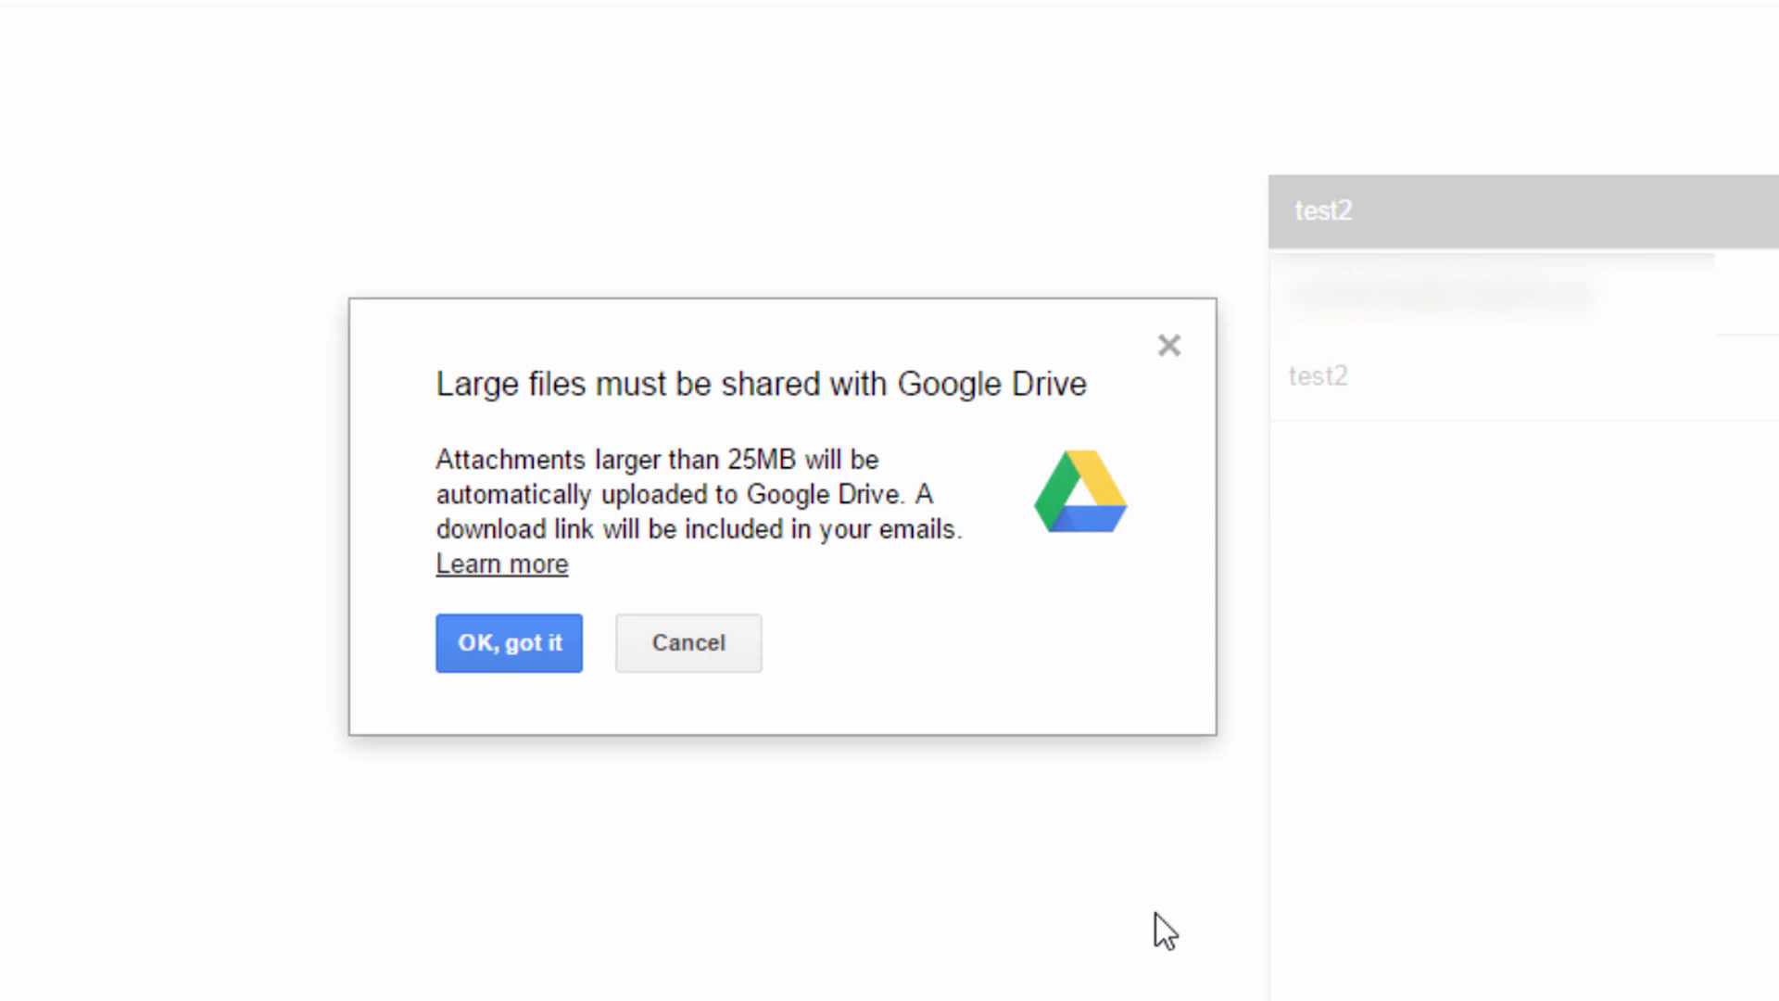
click(536, 648)
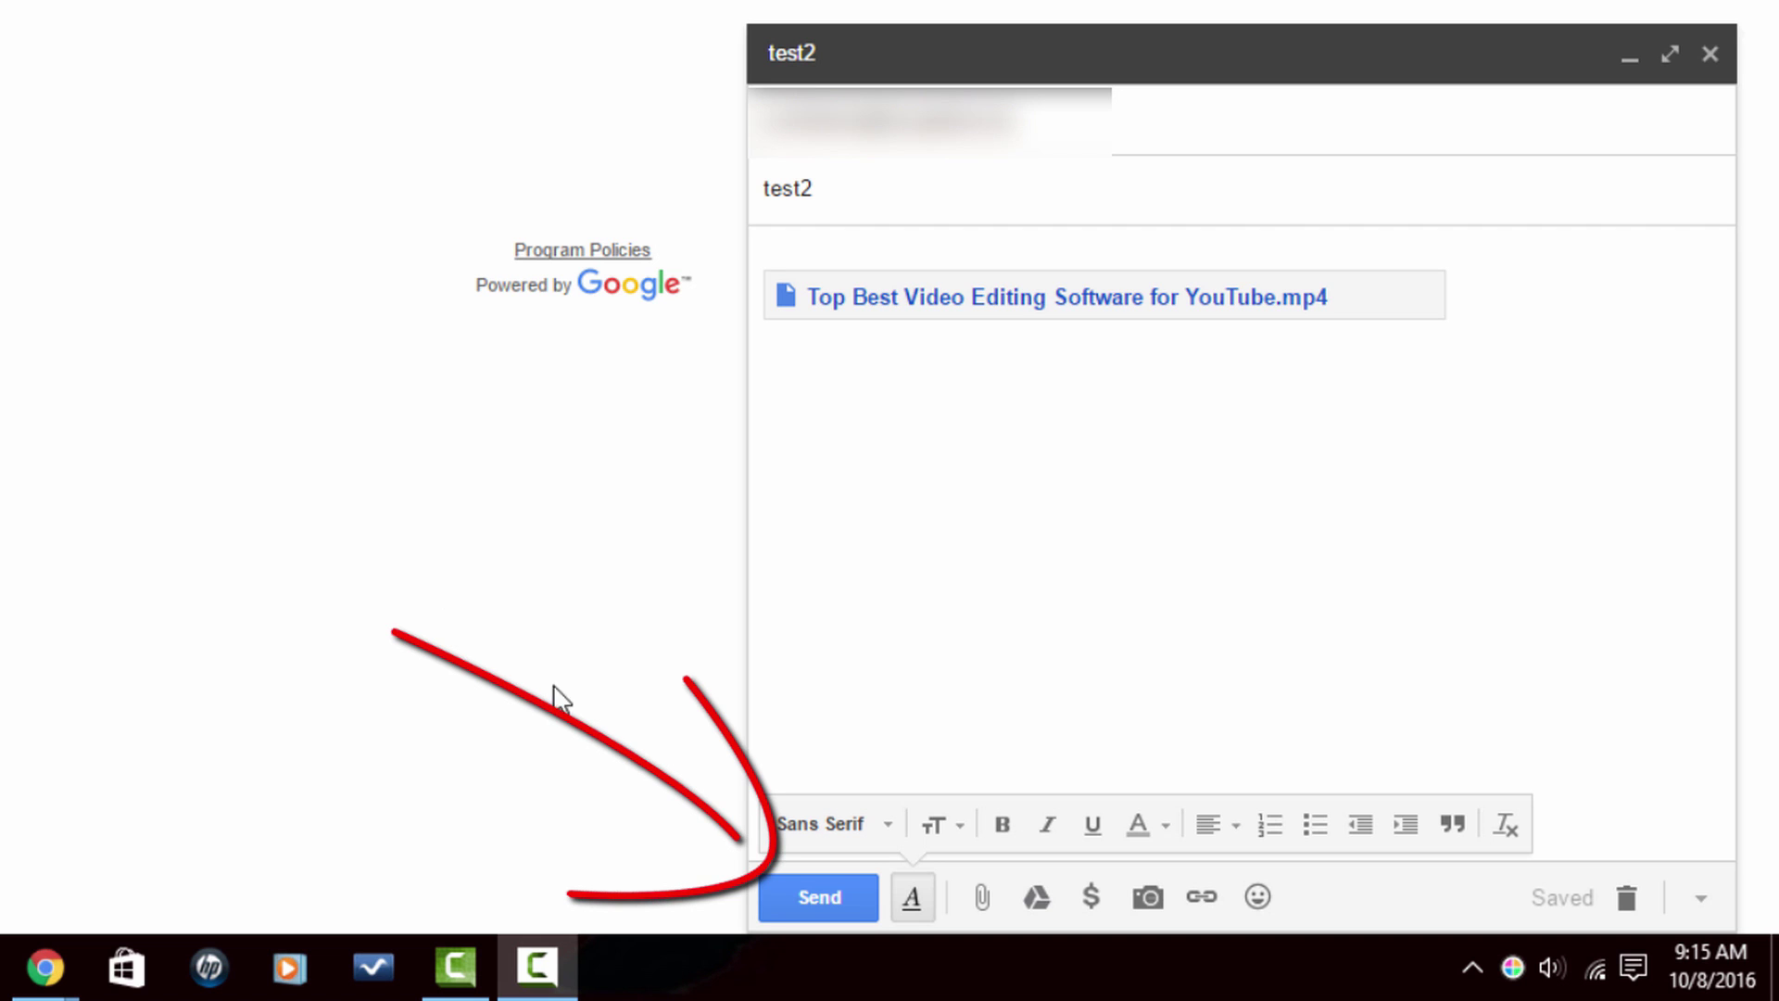
Send 'test2', giving anyone with the video link Can edit access
click(814, 895)
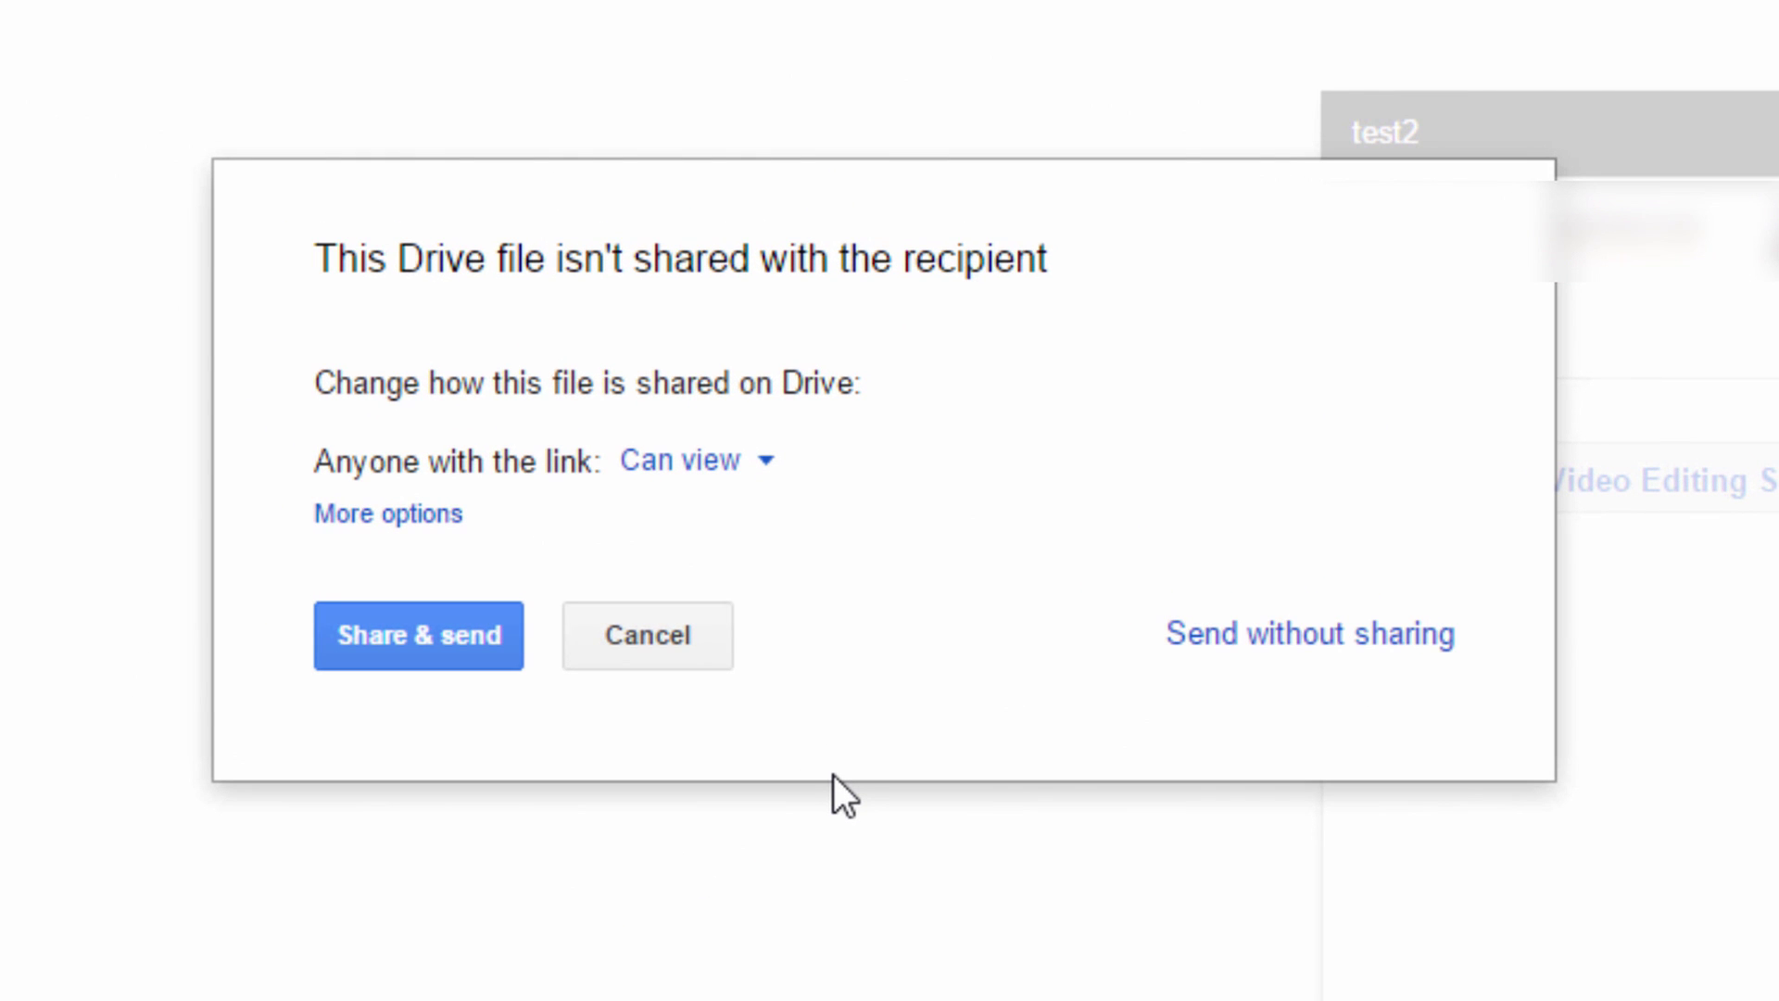
click(402, 524)
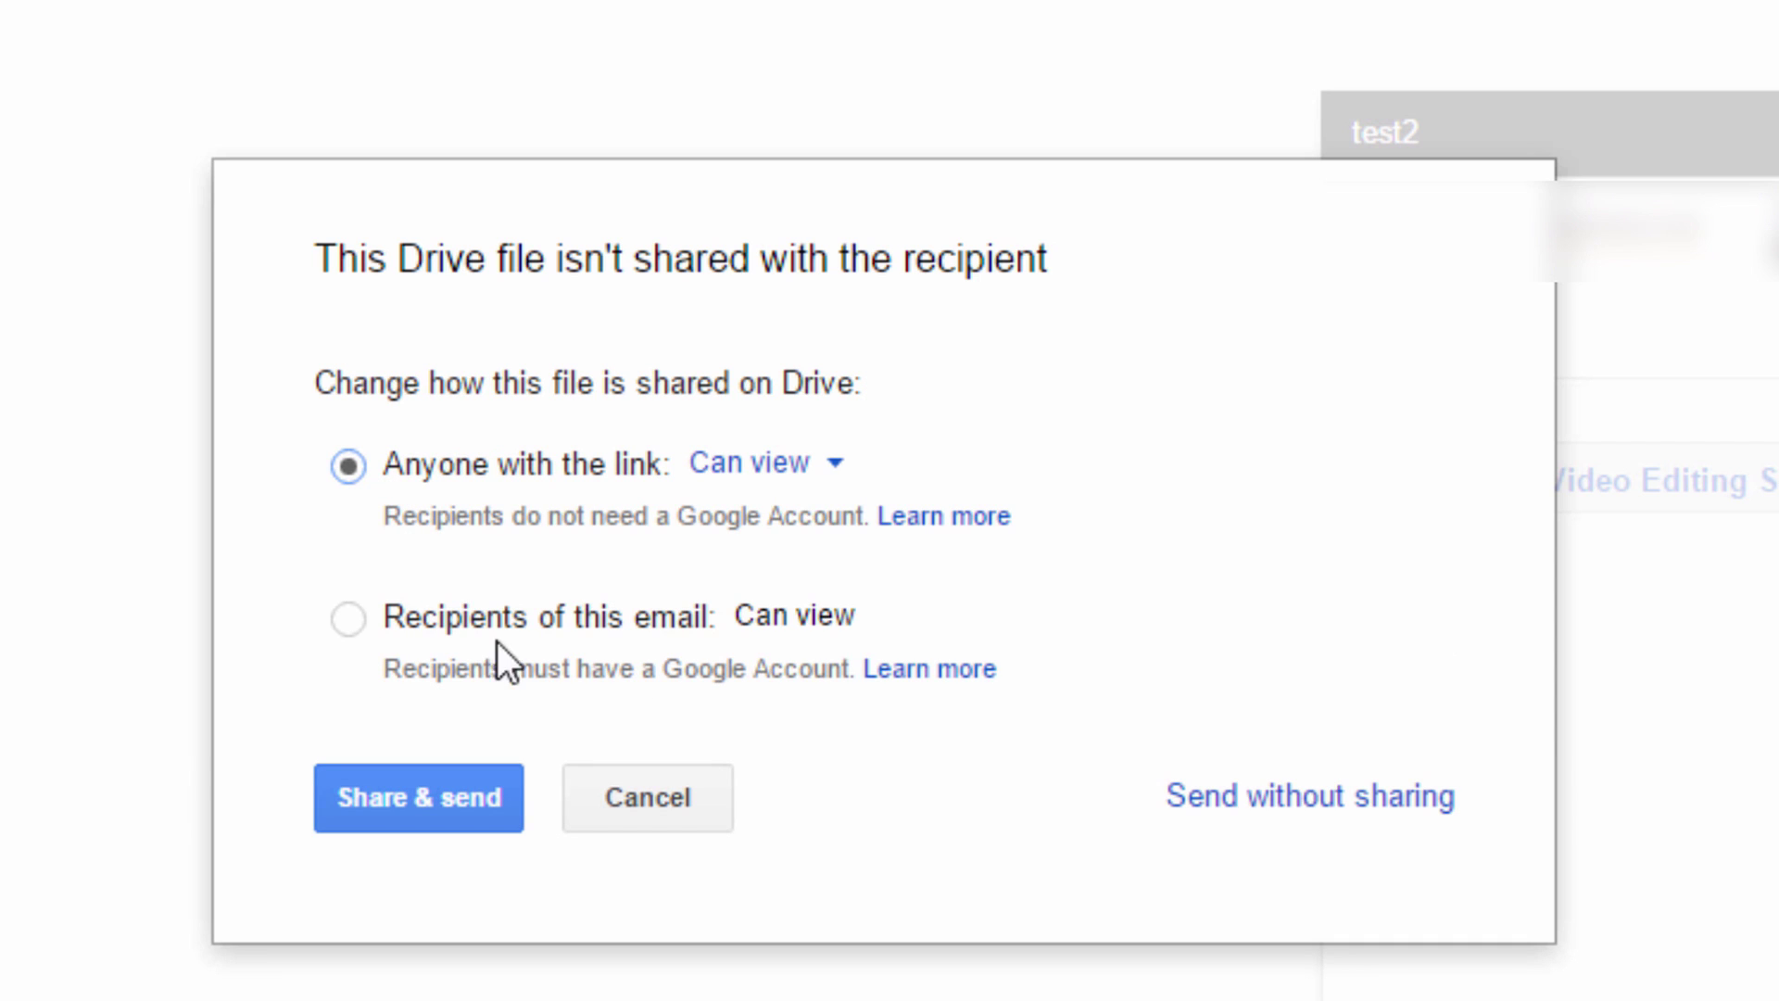
click(821, 468)
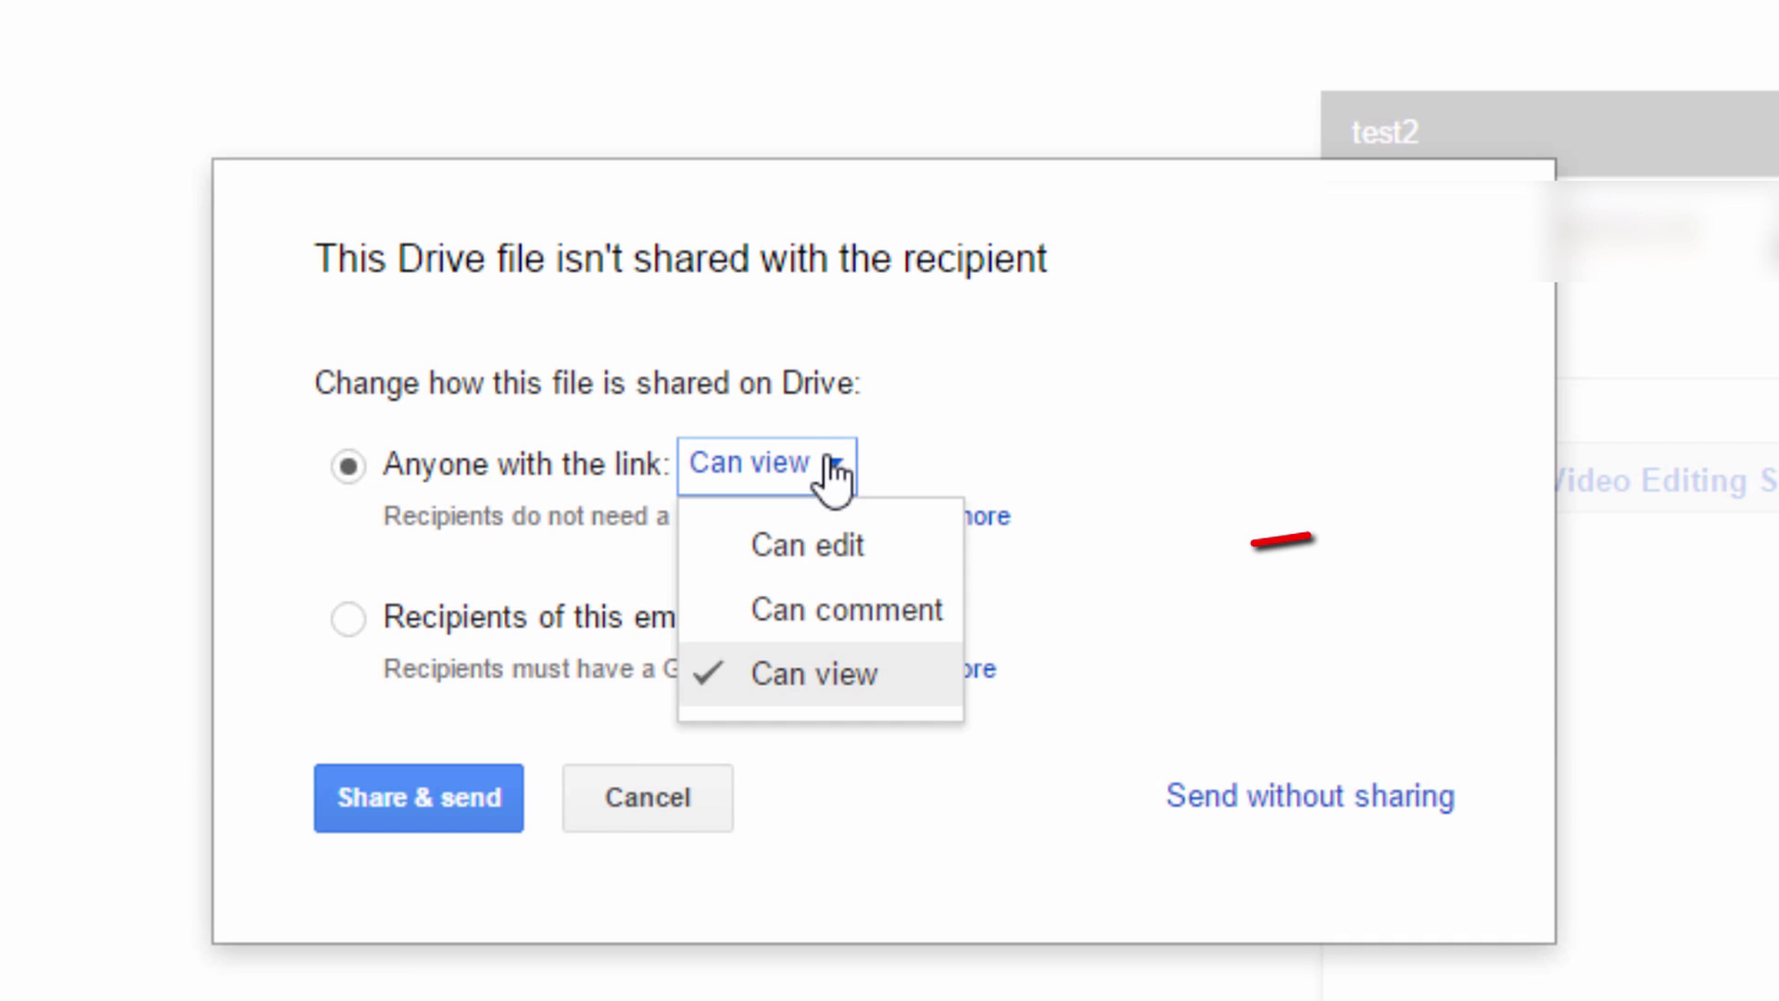
click(851, 556)
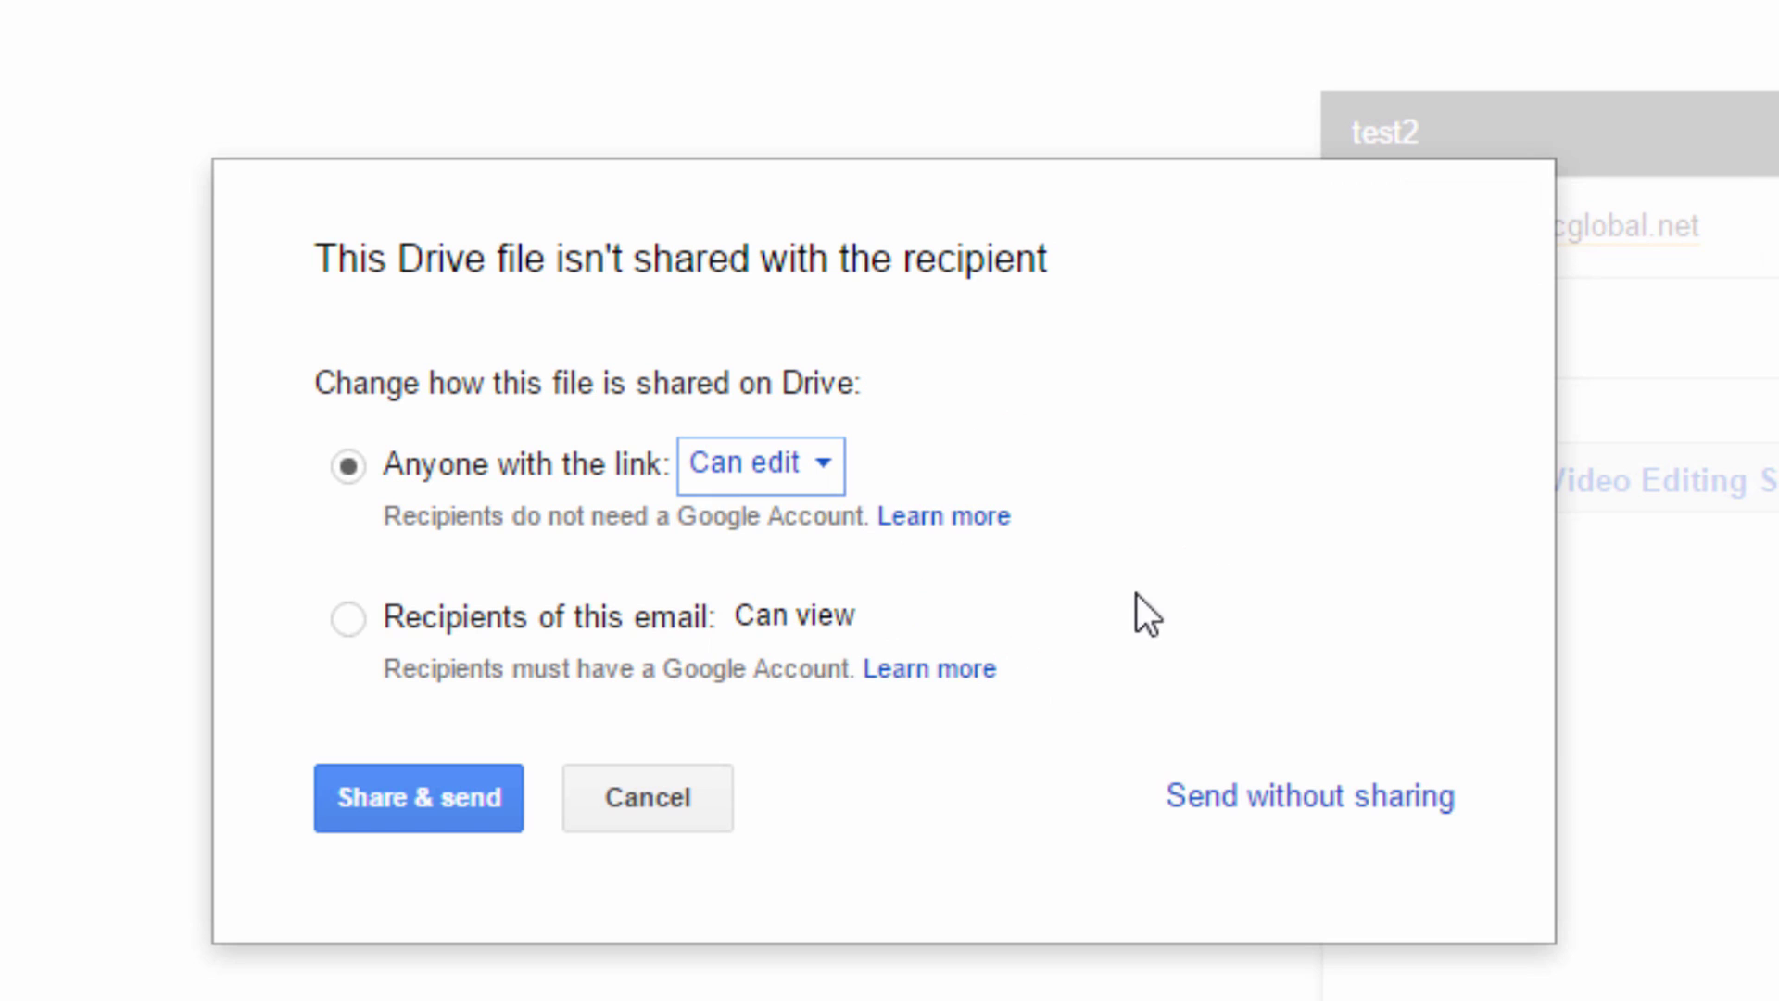
click(406, 795)
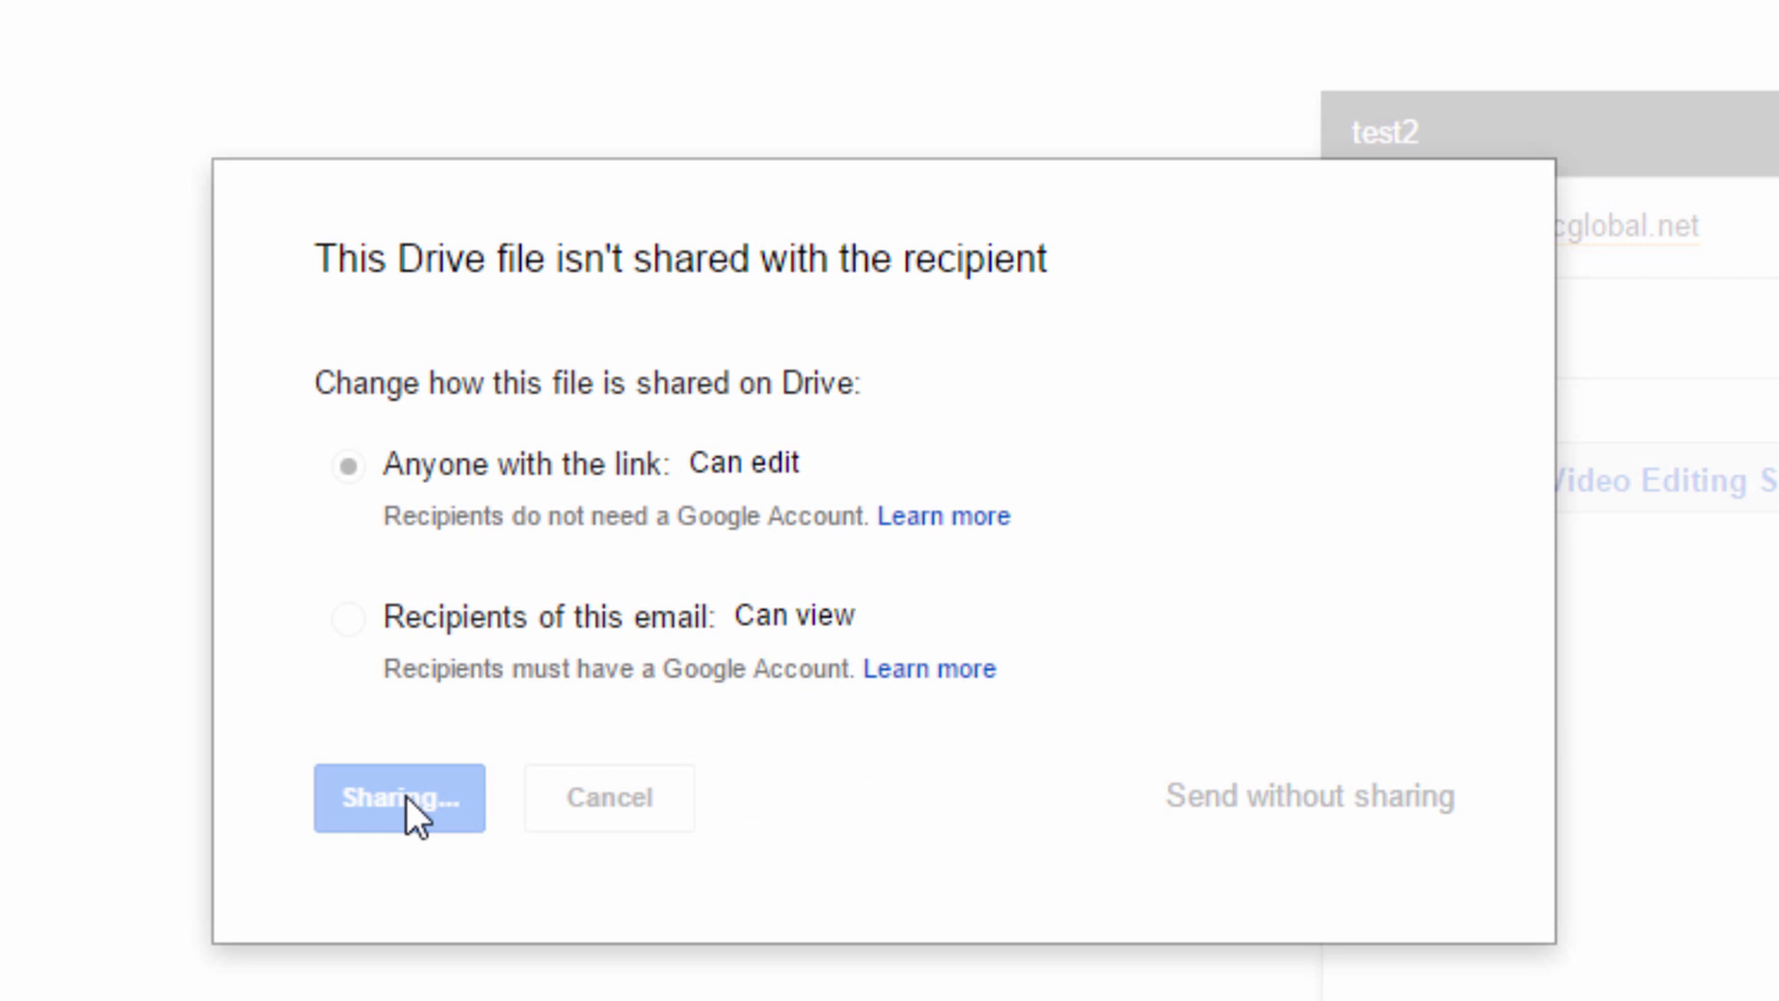